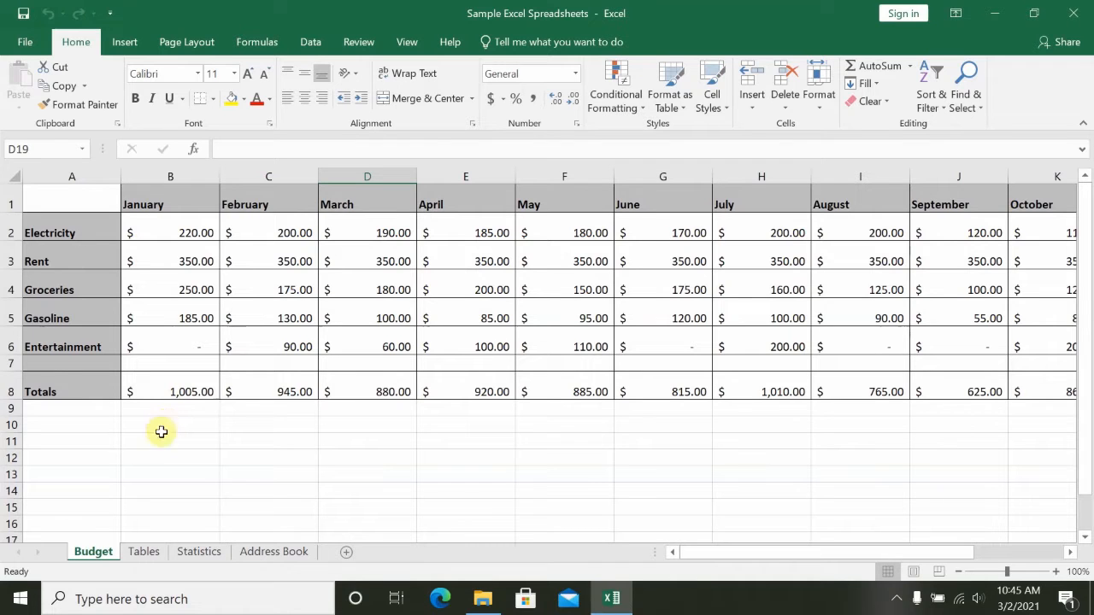
- Examine the Tables, Statistics and Address Book sheets, including the summary rows below the Statistics data, and return to Budget
left_click(145, 554)
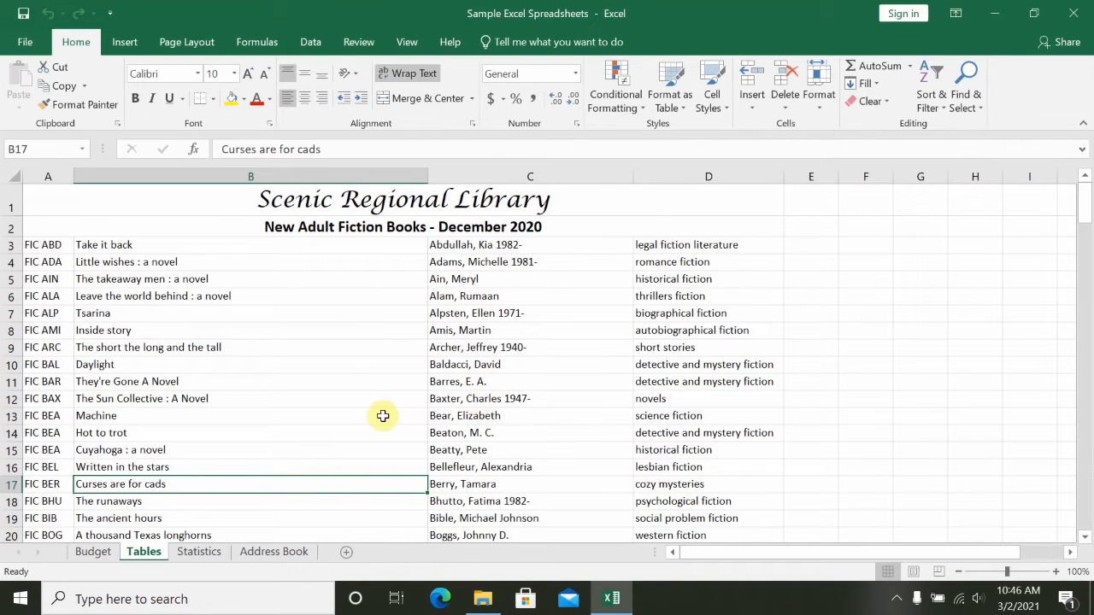
left_click(197, 551)
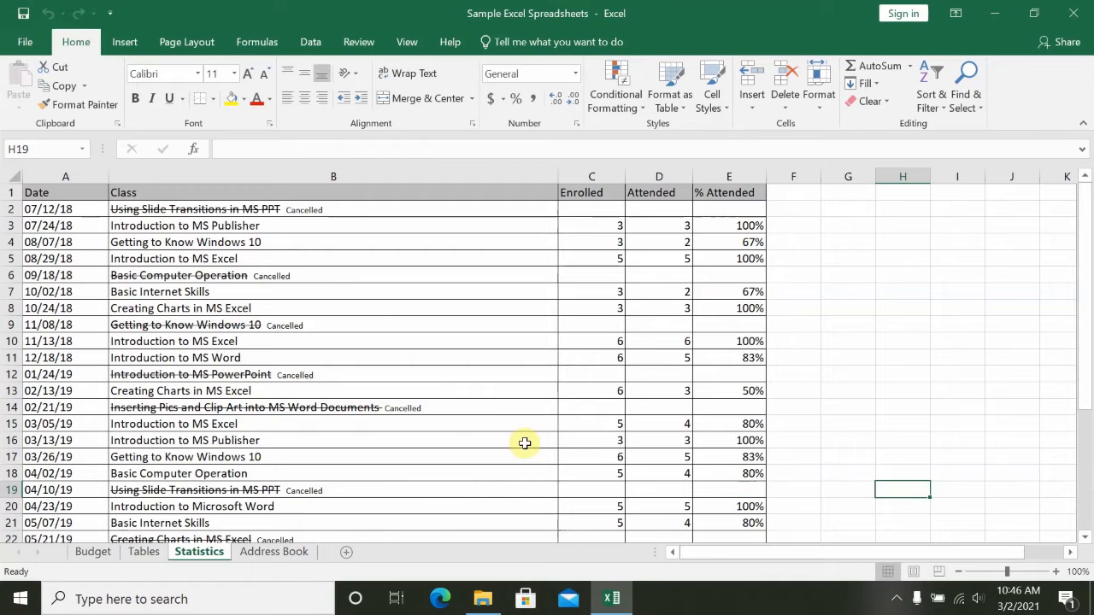
scroll(525, 443, "down", 1)
scroll(524, 443, "down", 4)
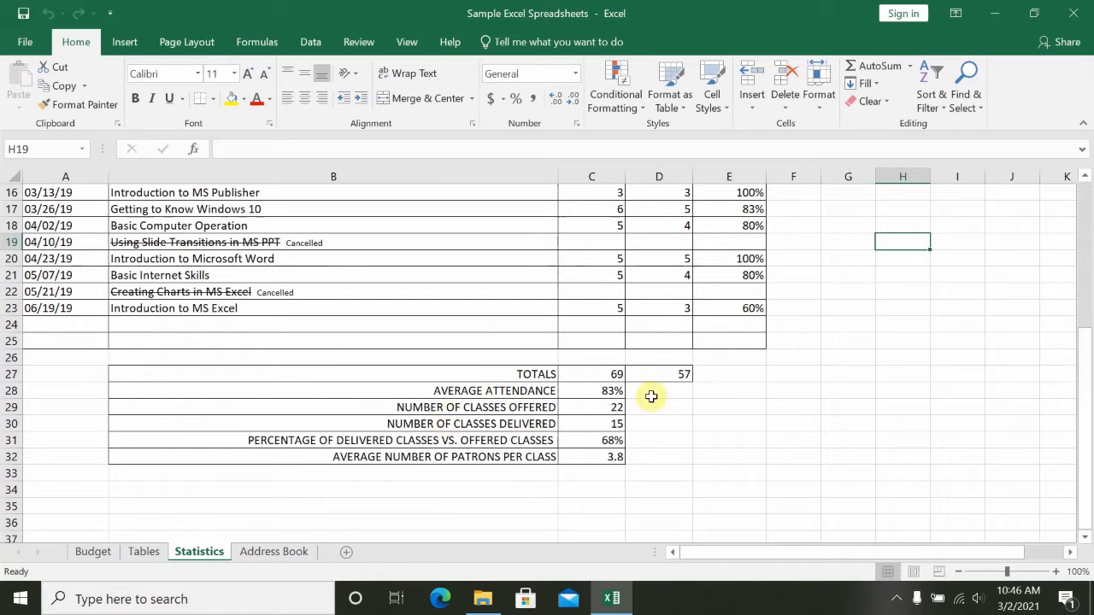
scroll(712, 405, "up", 4)
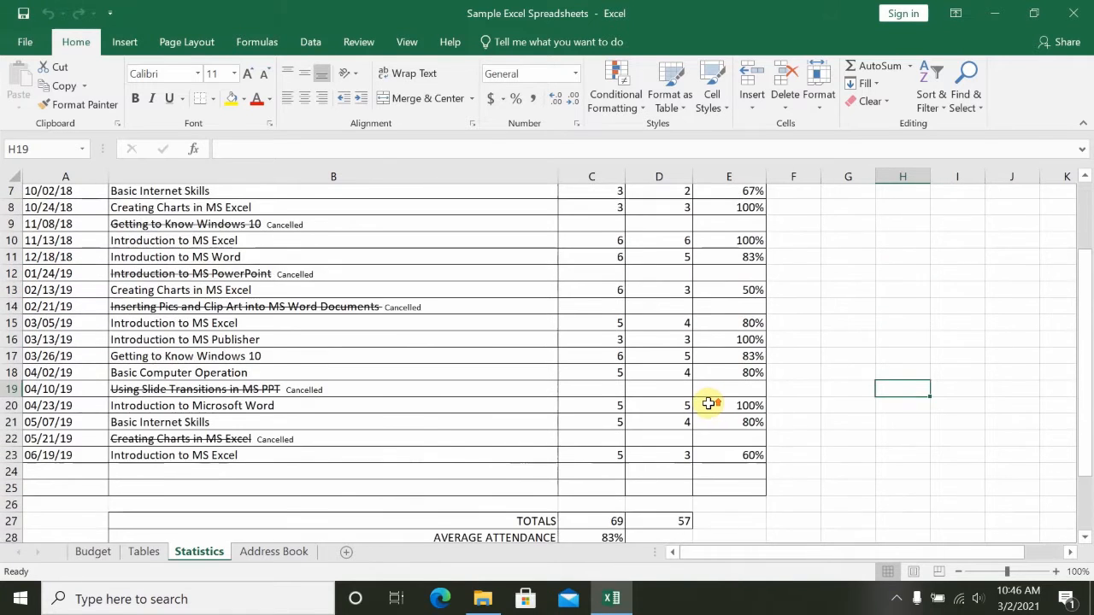
scroll(711, 401, "up", 1)
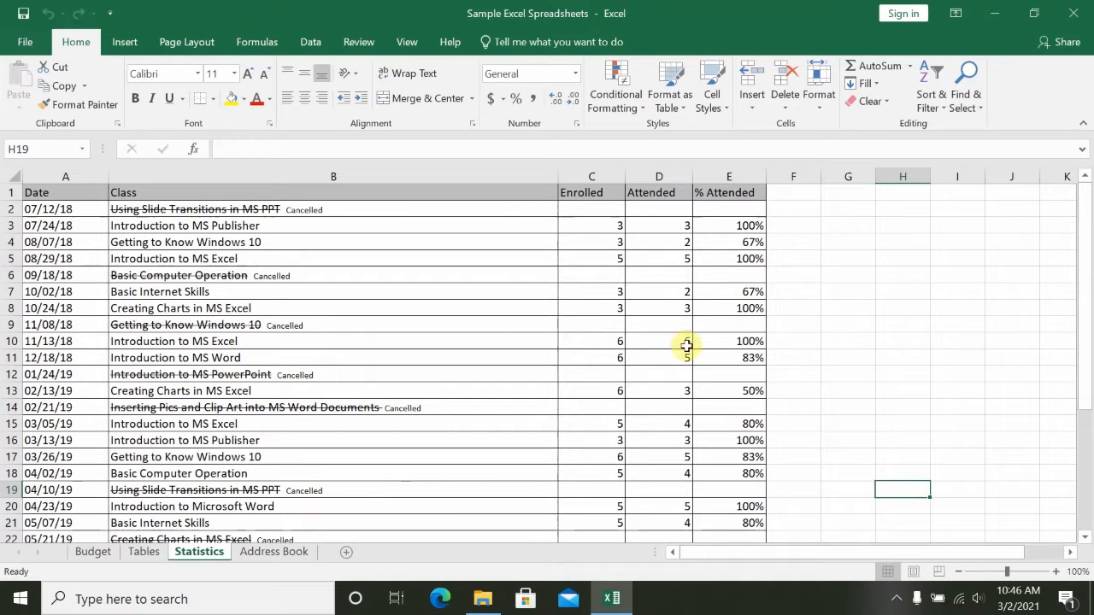
scroll(605, 356, "down", 5)
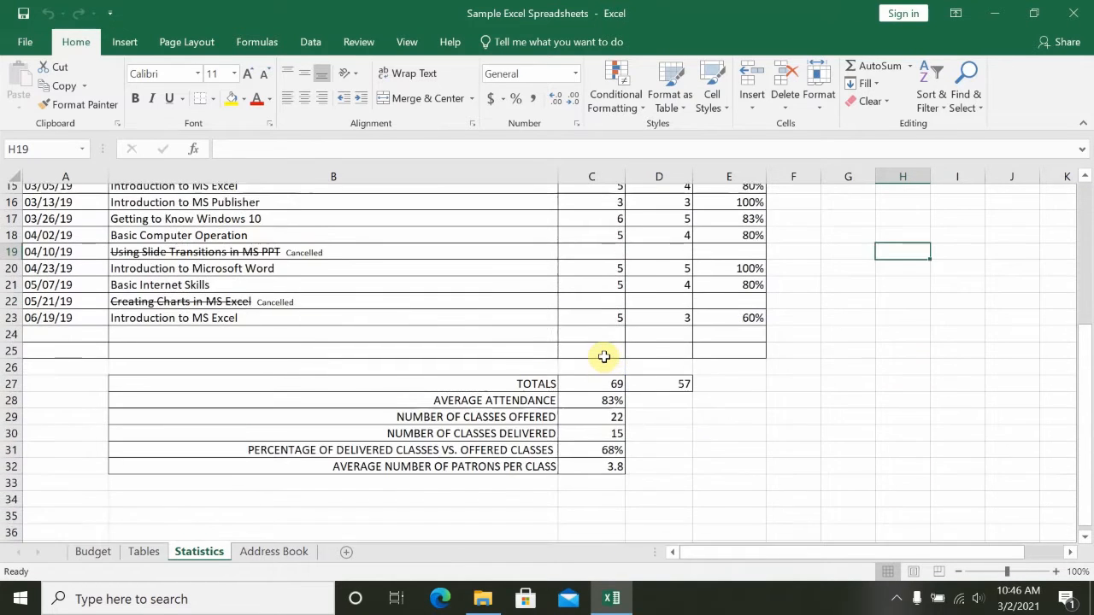
scroll(599, 351, "up", 4)
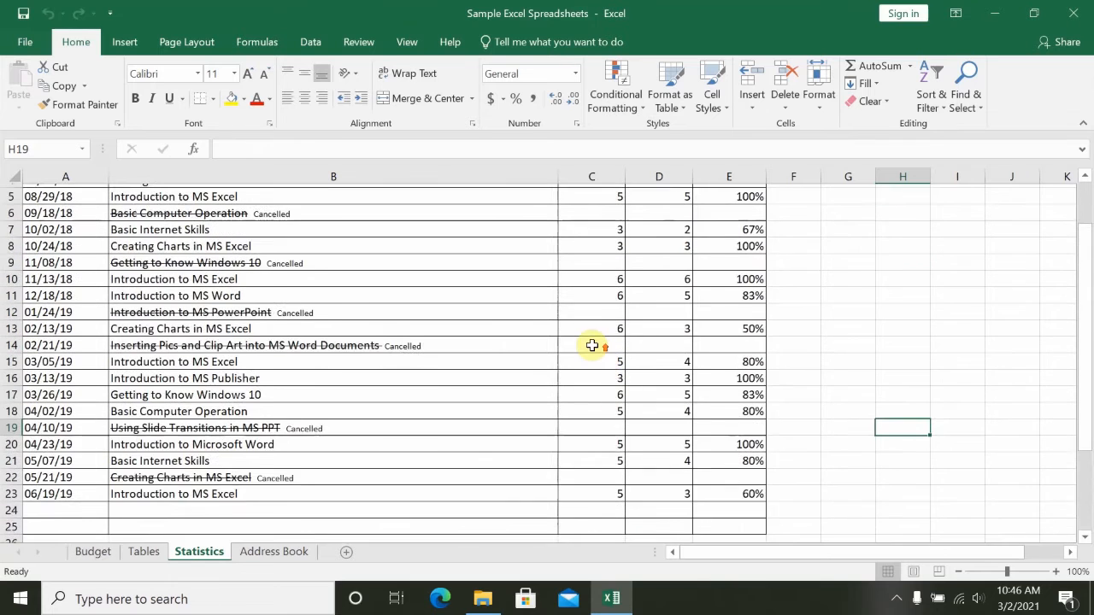
scroll(592, 345, "up", 1)
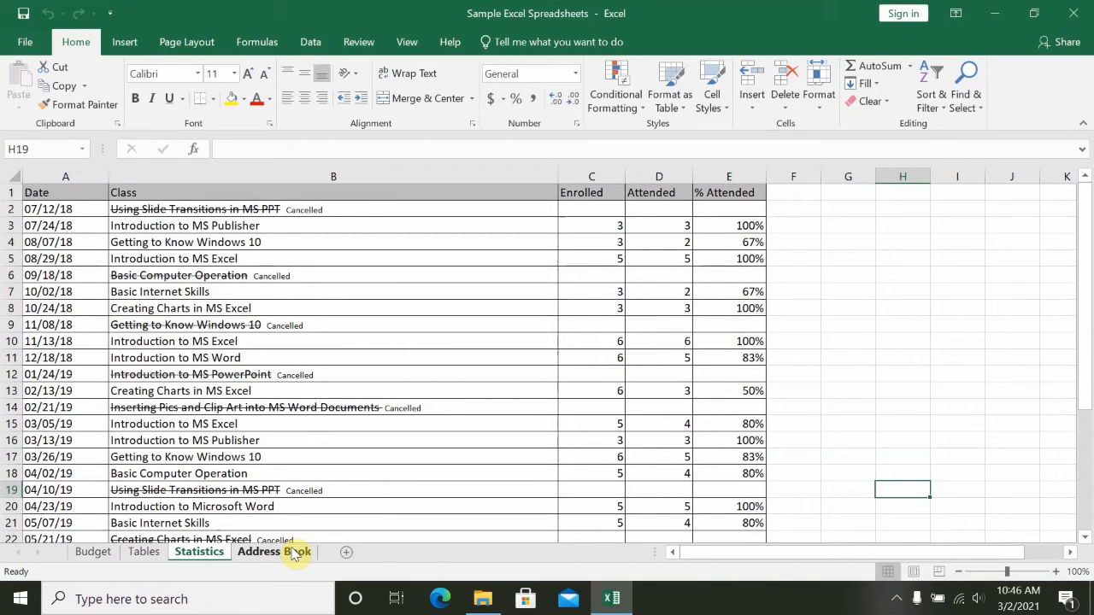
left_click(291, 552)
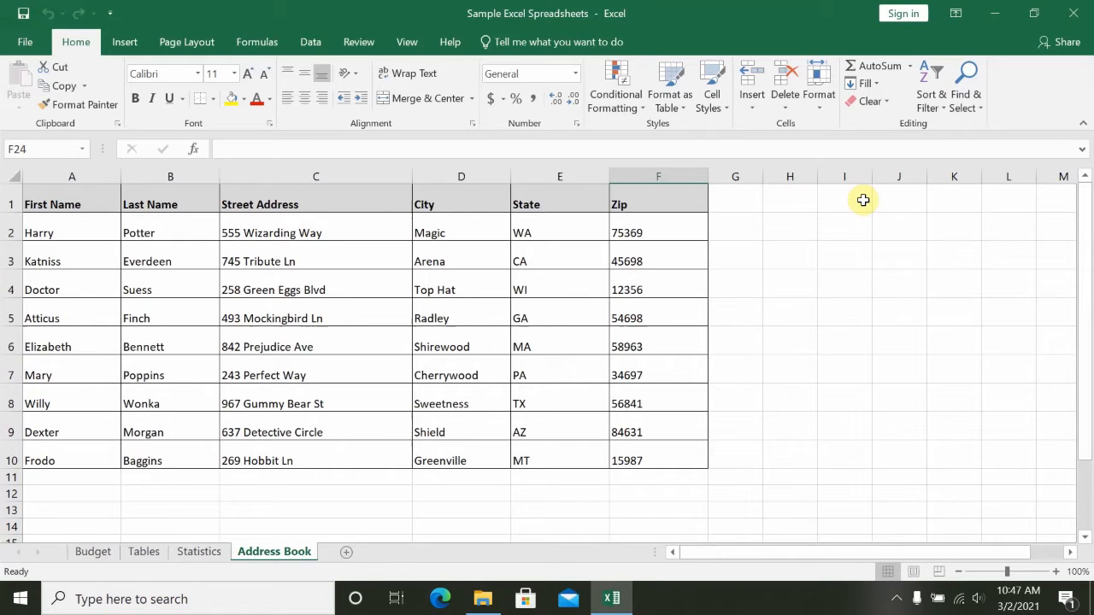
left_click(94, 552)
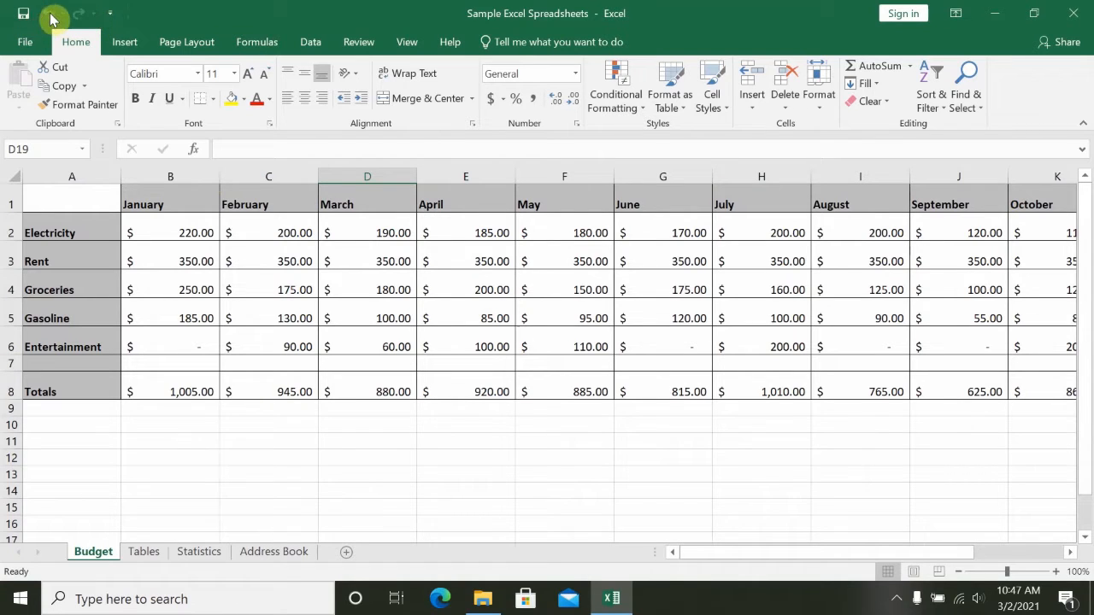
- Add Print Preview and Print to the Quick Access Toolbar, and remove it again
left_click(112, 17)
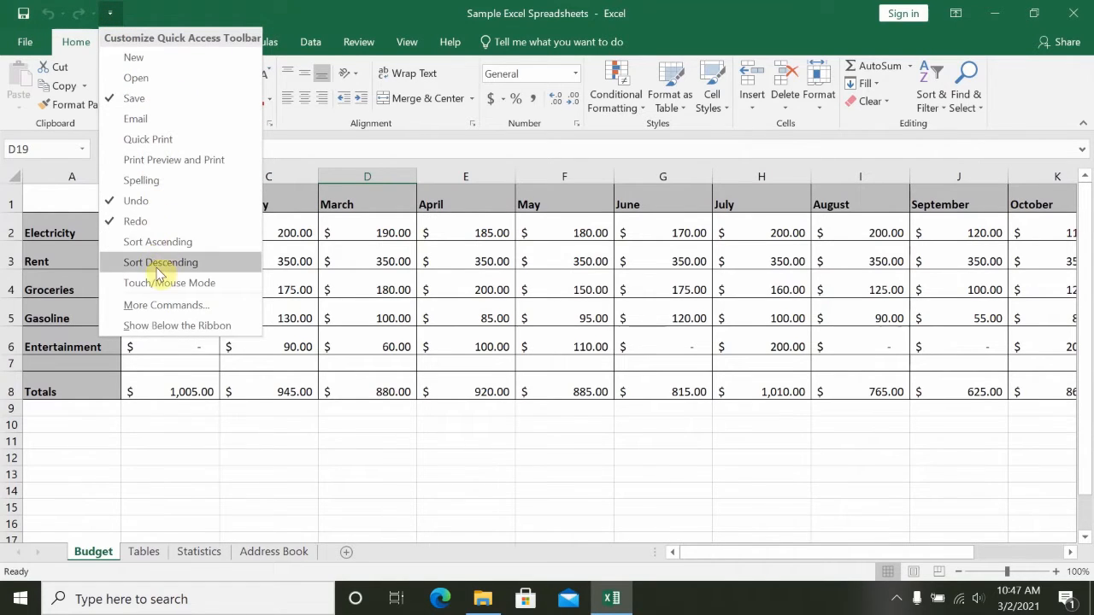
left_click(185, 164)
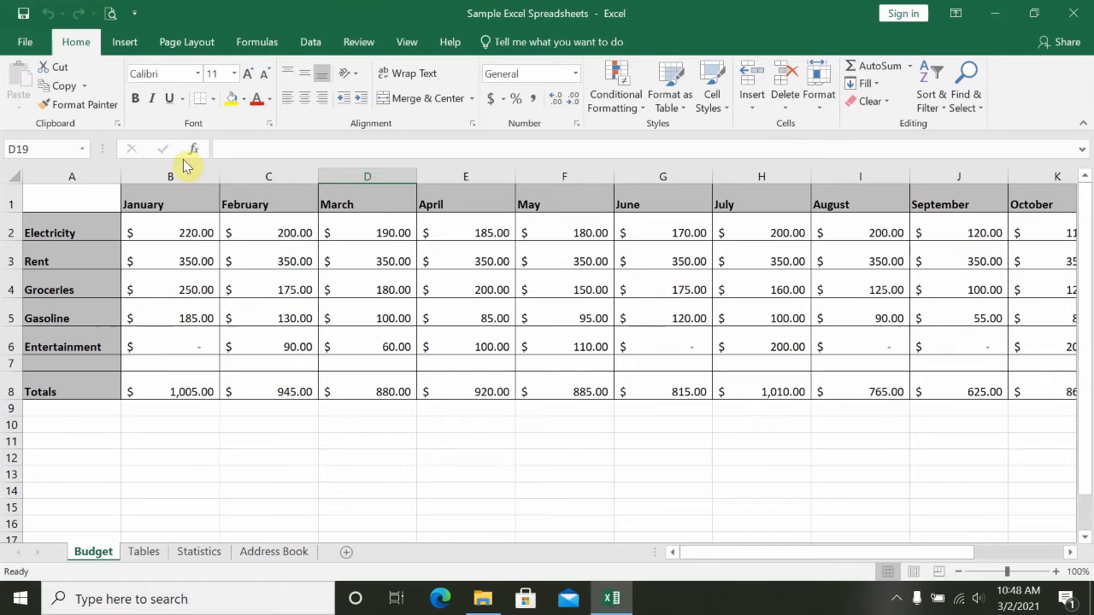
left_click(134, 15)
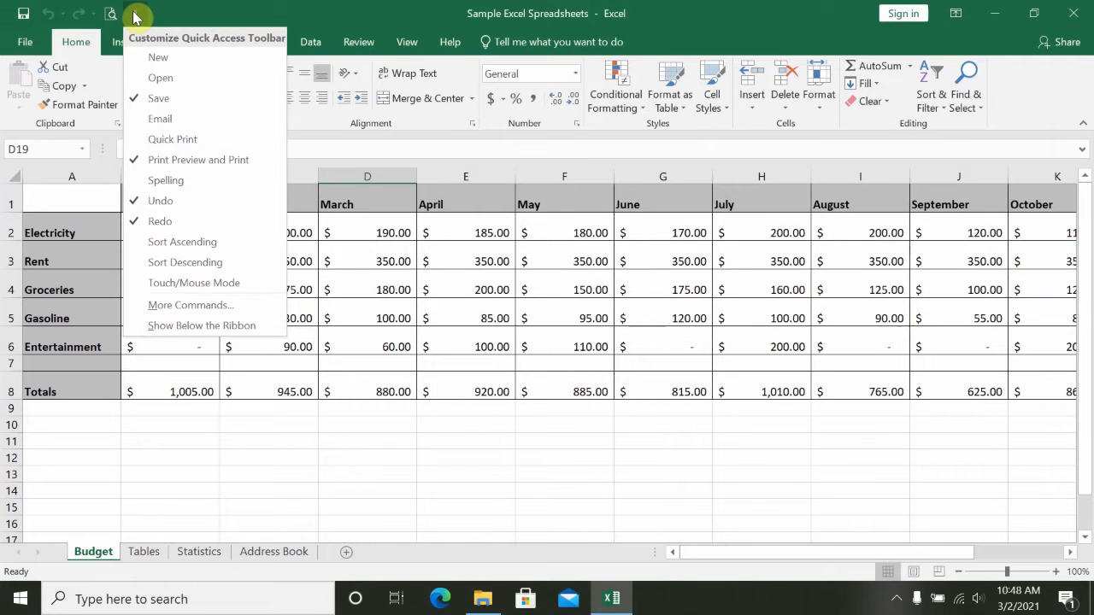
left_click(153, 162)
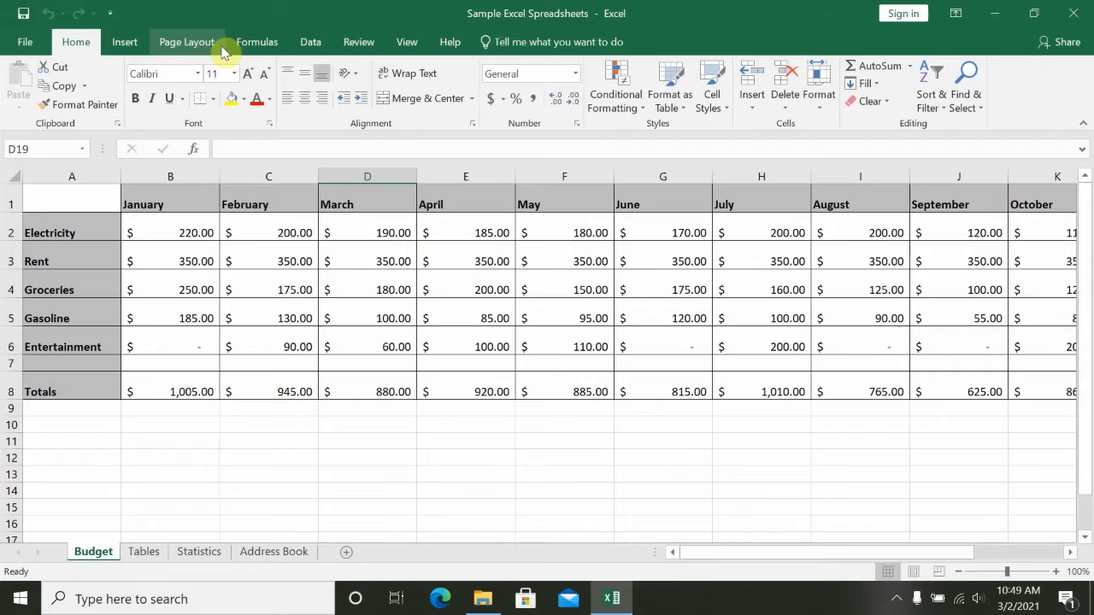
left_click(119, 42)
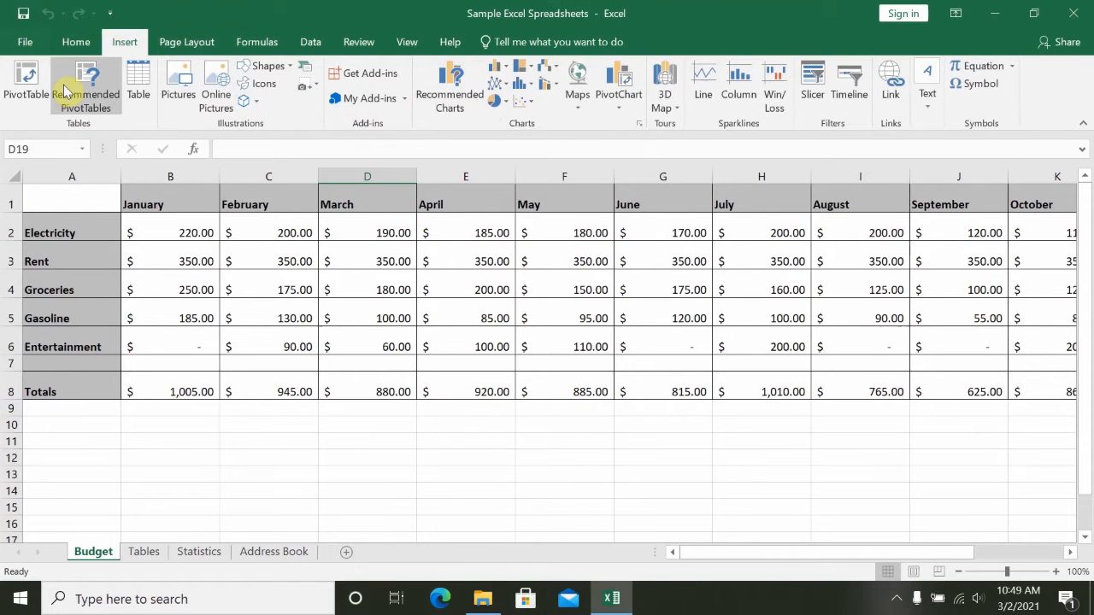
left_click(76, 43)
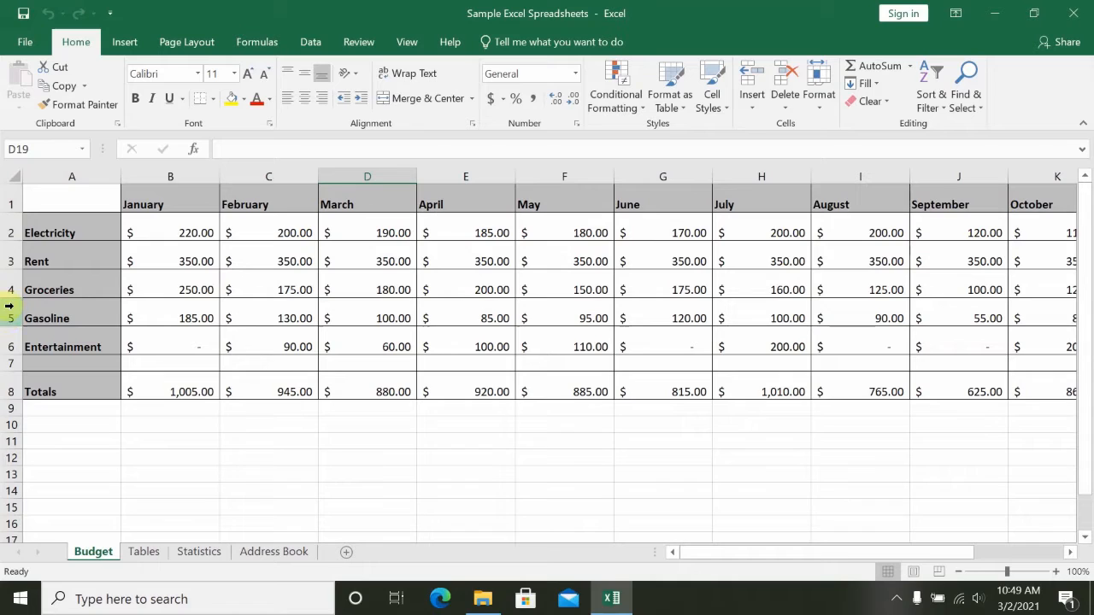
- Inspect the contents of cells B2, D3 and the March total, and of the February and March cells in rows 2 to 4
left_click(173, 227)
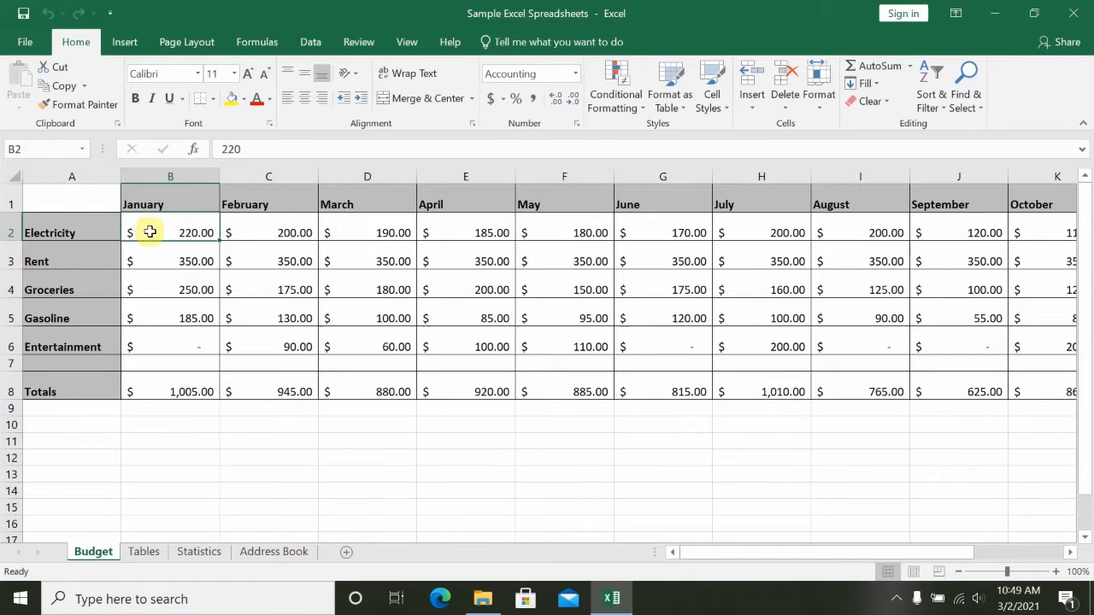
left_click(365, 261)
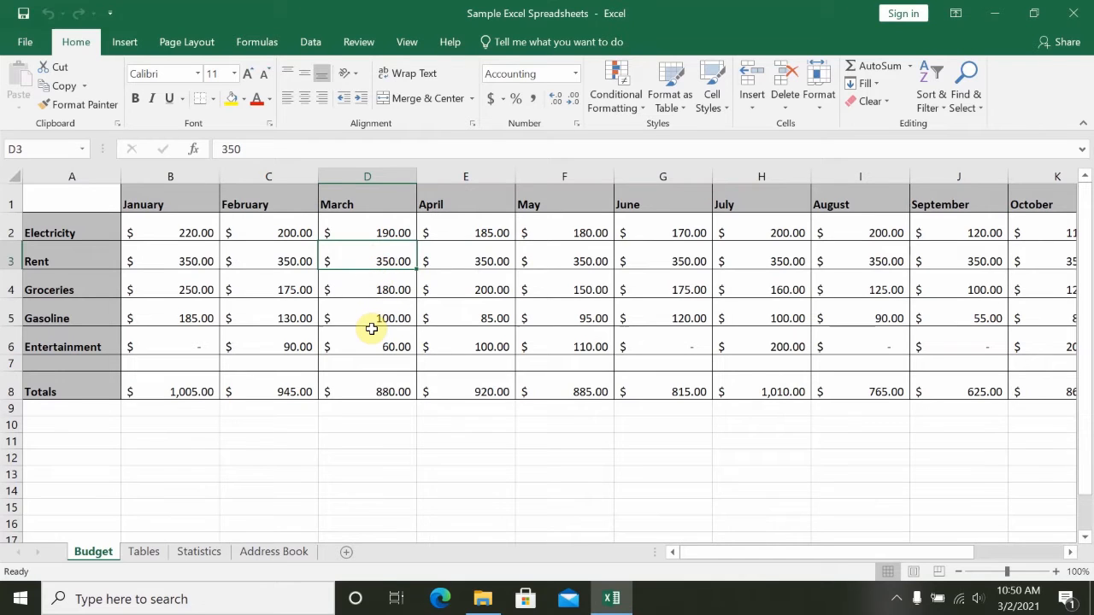
left_click(367, 386)
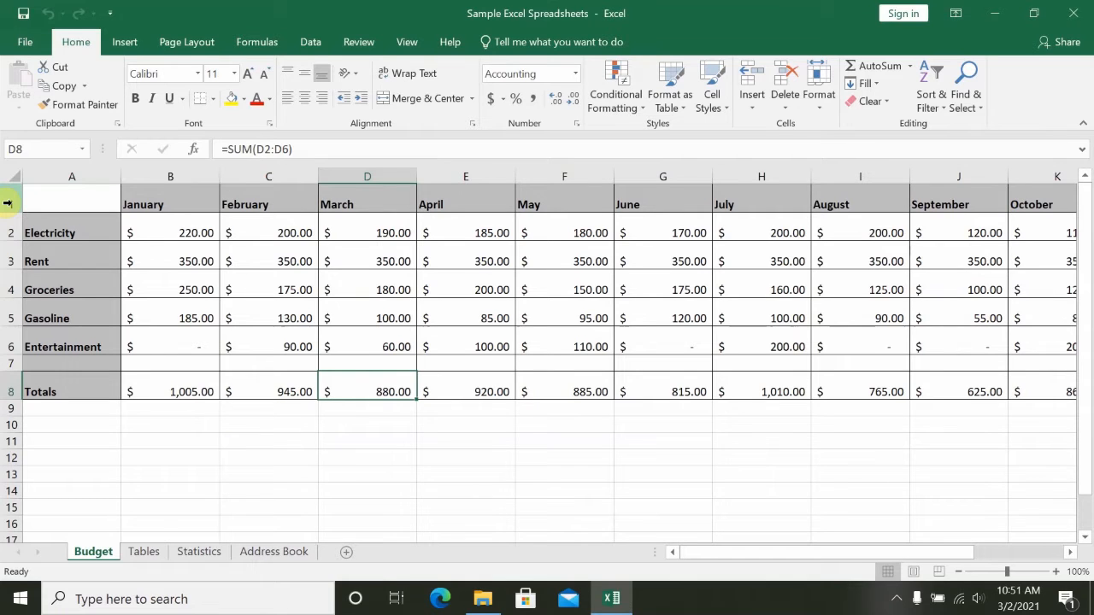
left_click(267, 230)
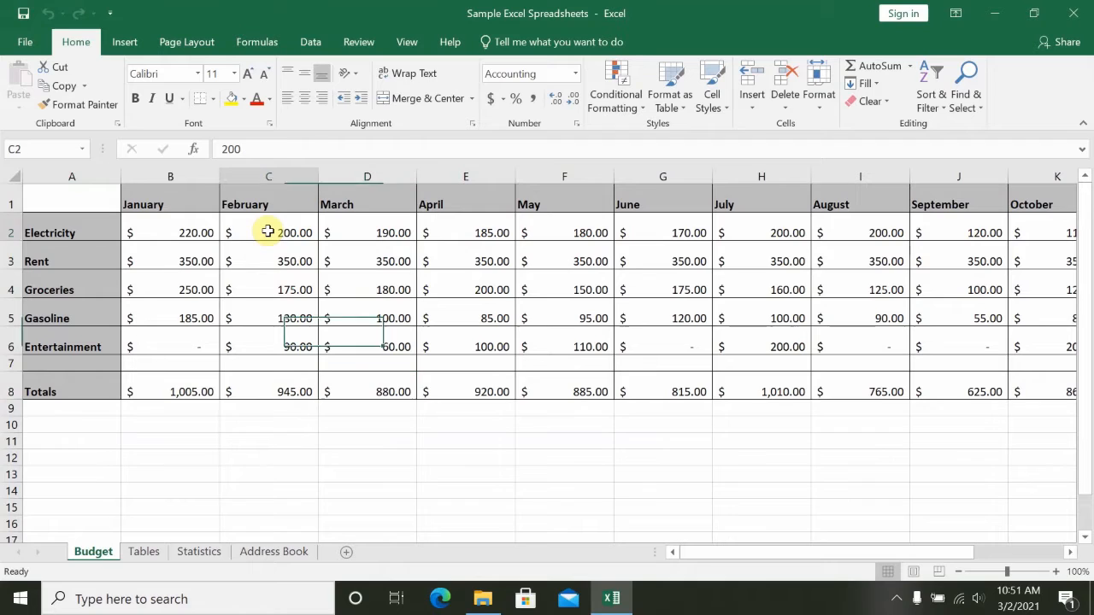
left_click(261, 260)
left_click(262, 285)
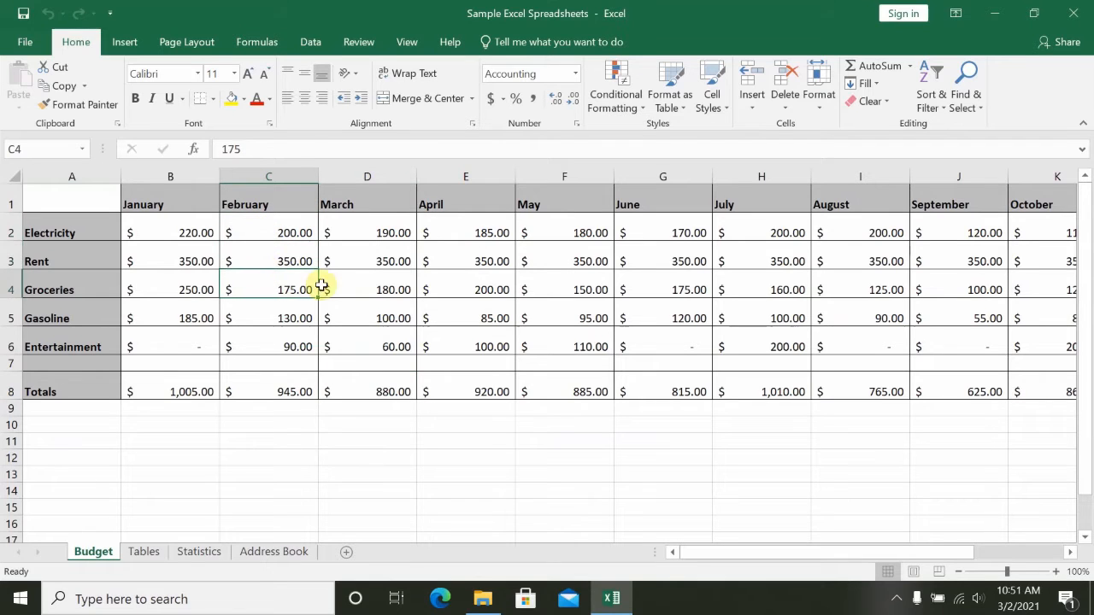
left_click(359, 280)
left_click(363, 256)
left_click(359, 226)
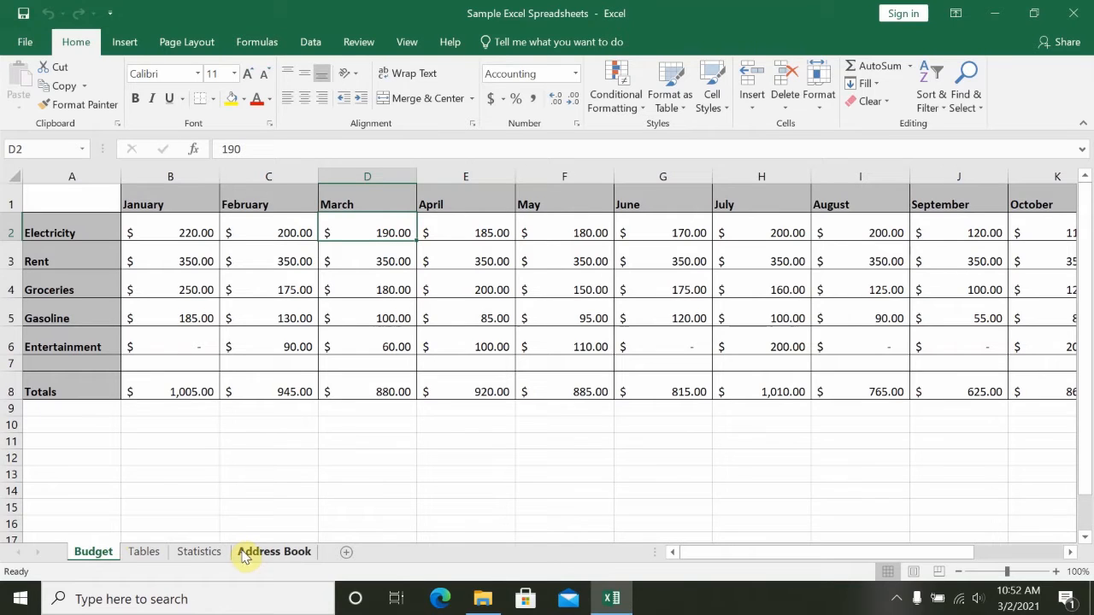
- Look through each of the other worksheets in the workbook in turn, ending back on the Budget sheet
left_click(142, 553)
left_click(193, 553)
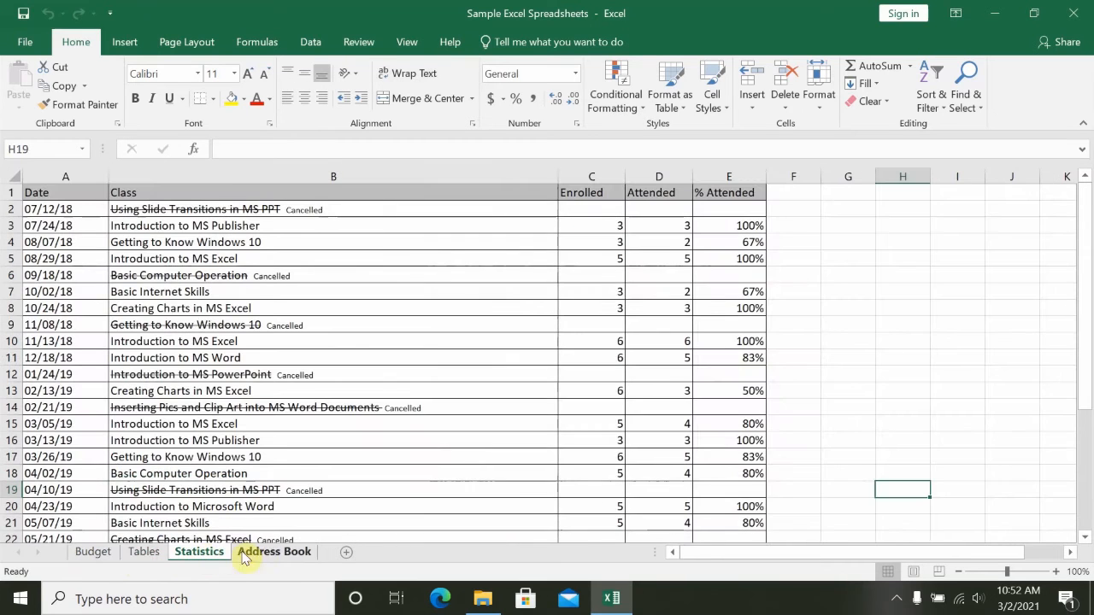
left_click(278, 554)
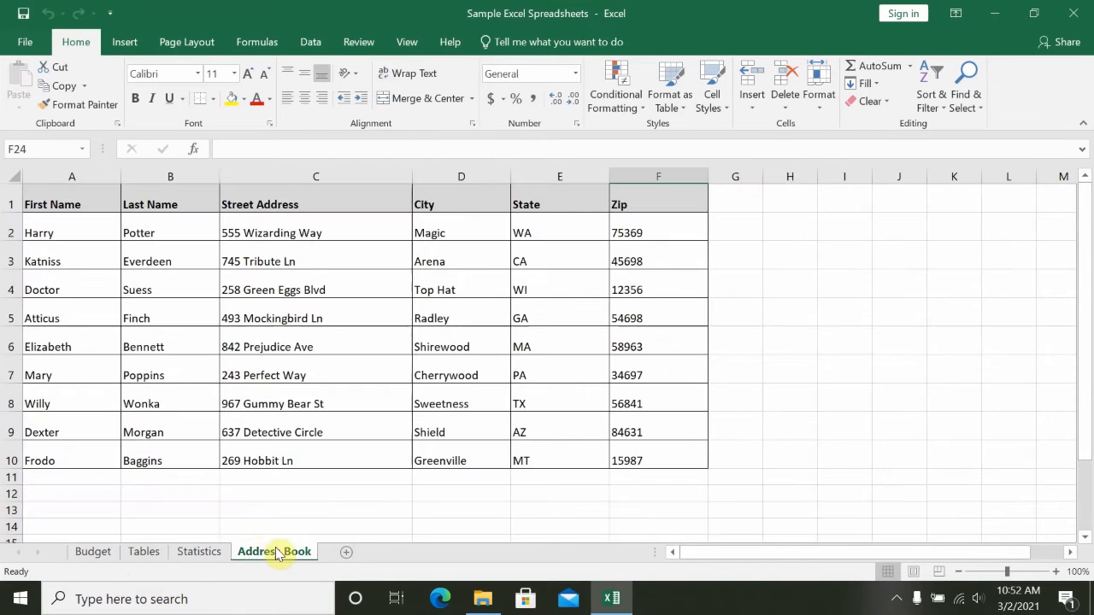
left_click(89, 556)
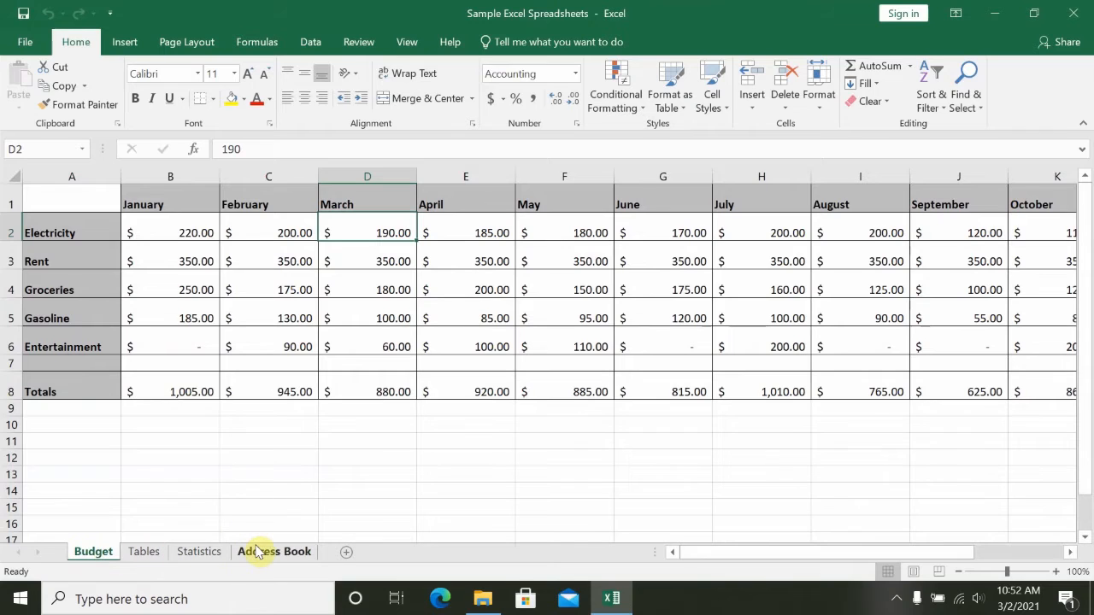
- Insert a new worksheet after Budget and rename it test
left_click(348, 555)
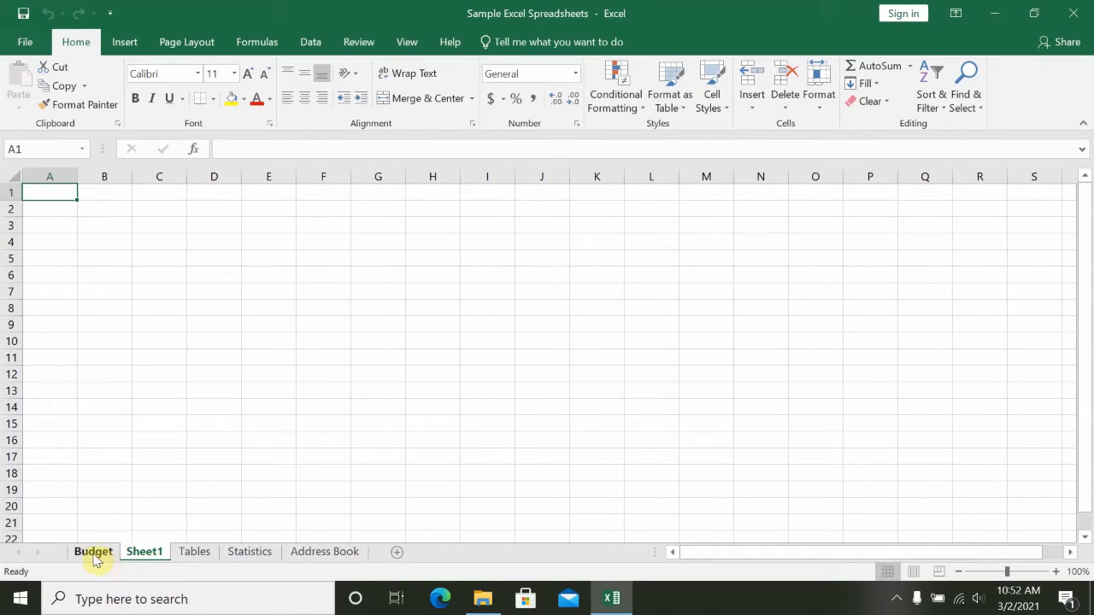
right_click(150, 557)
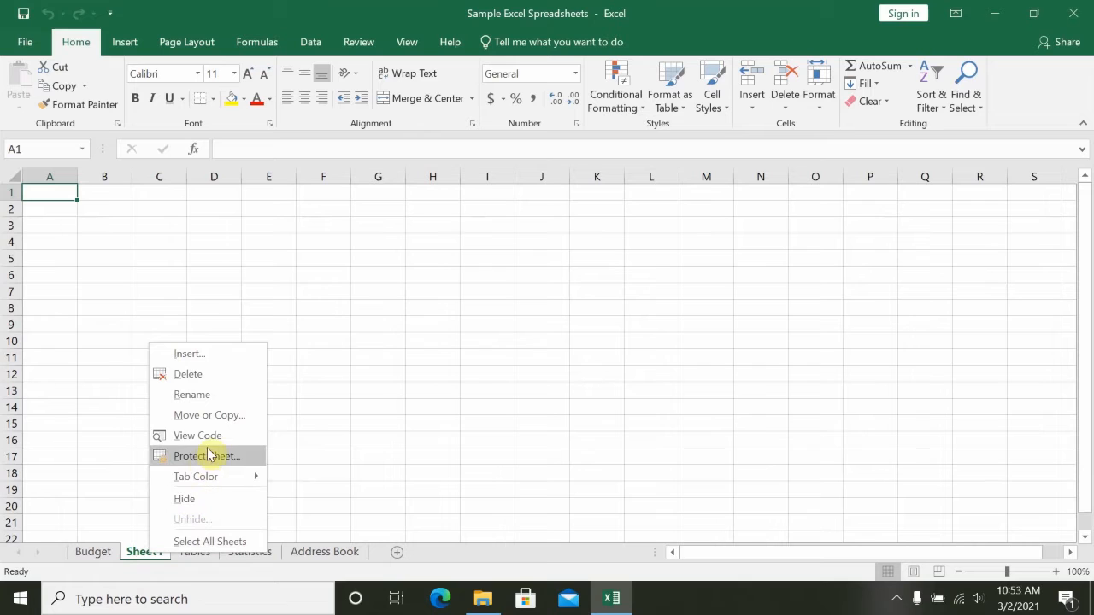
left_click(191, 397)
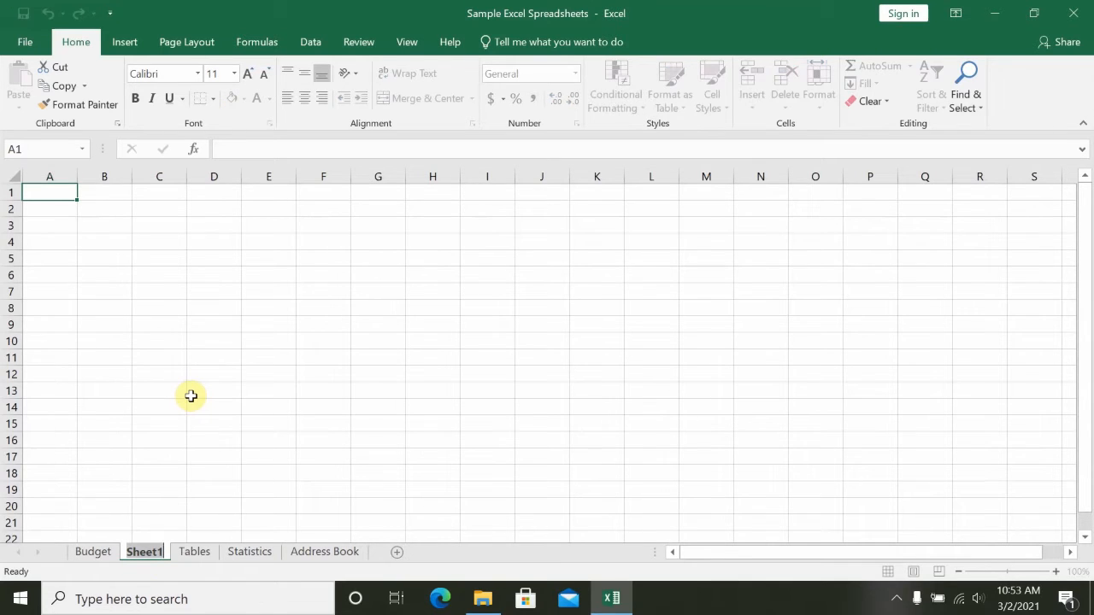
type("test")
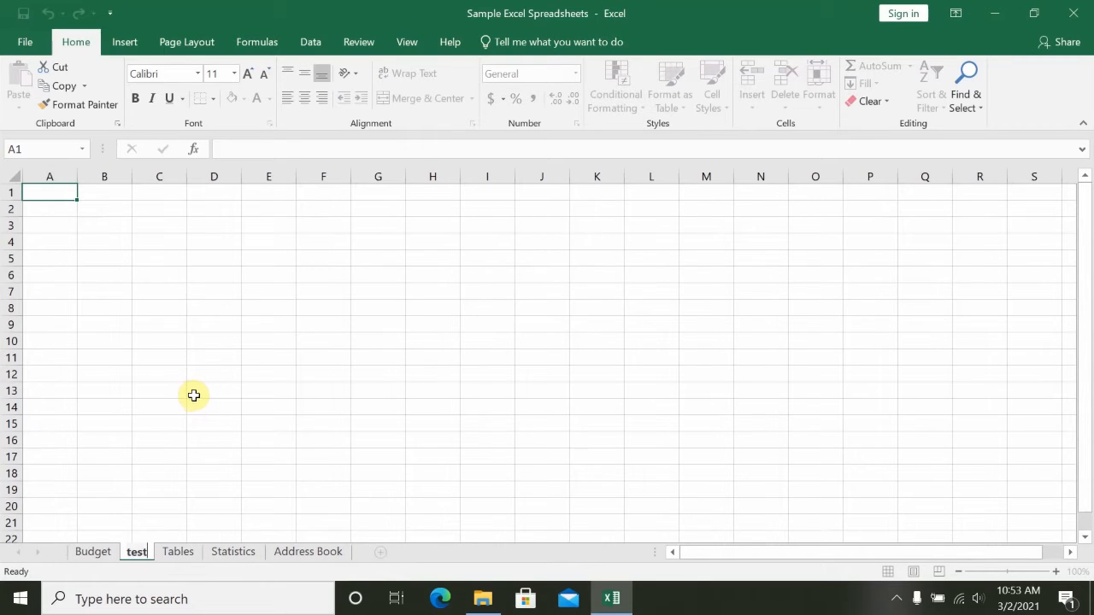
left_click(197, 407)
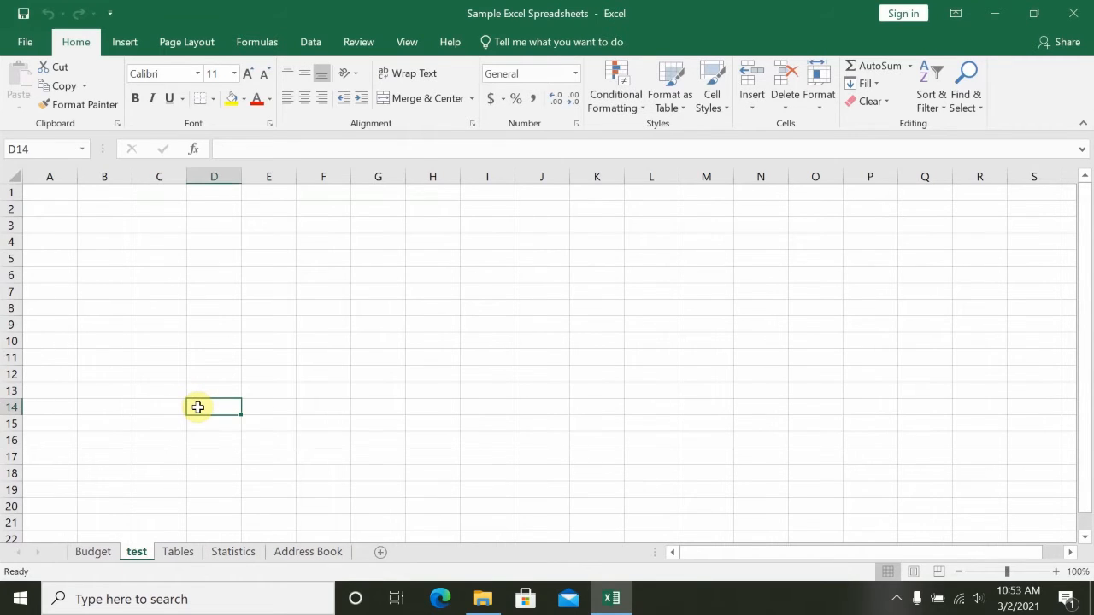
- View the Budget sheet's remaining month columns through December
left_click(93, 553)
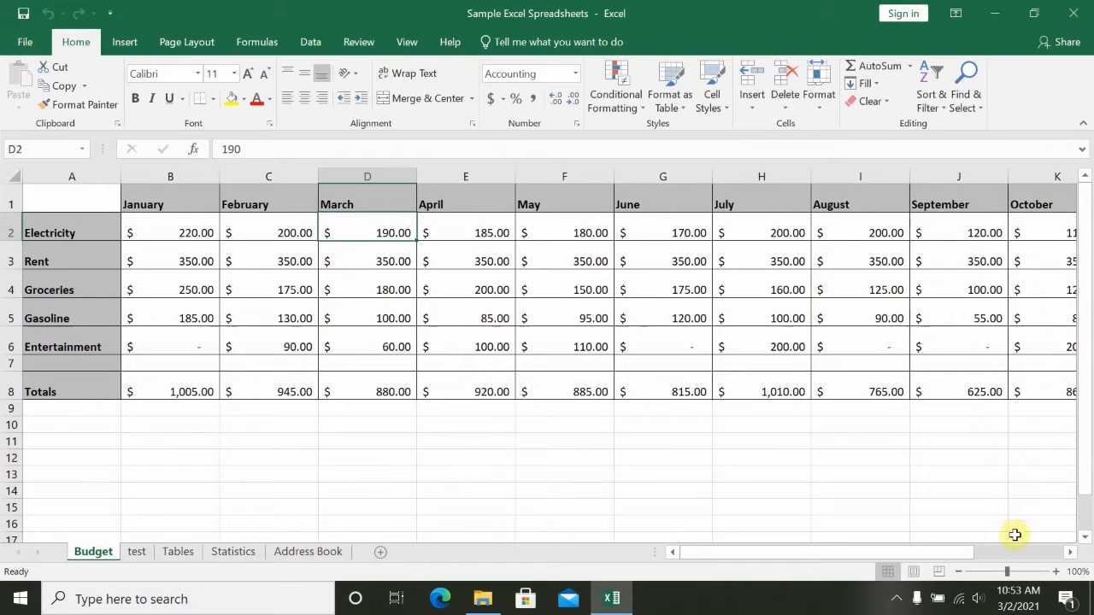
left_click(1072, 556)
left_click(1072, 557)
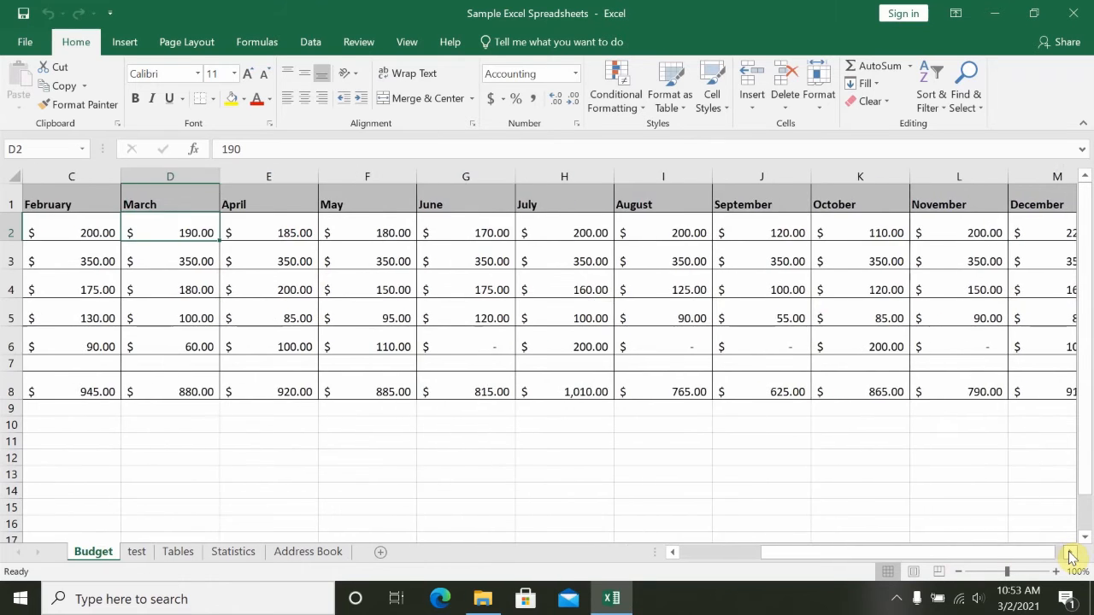
left_click(1072, 557)
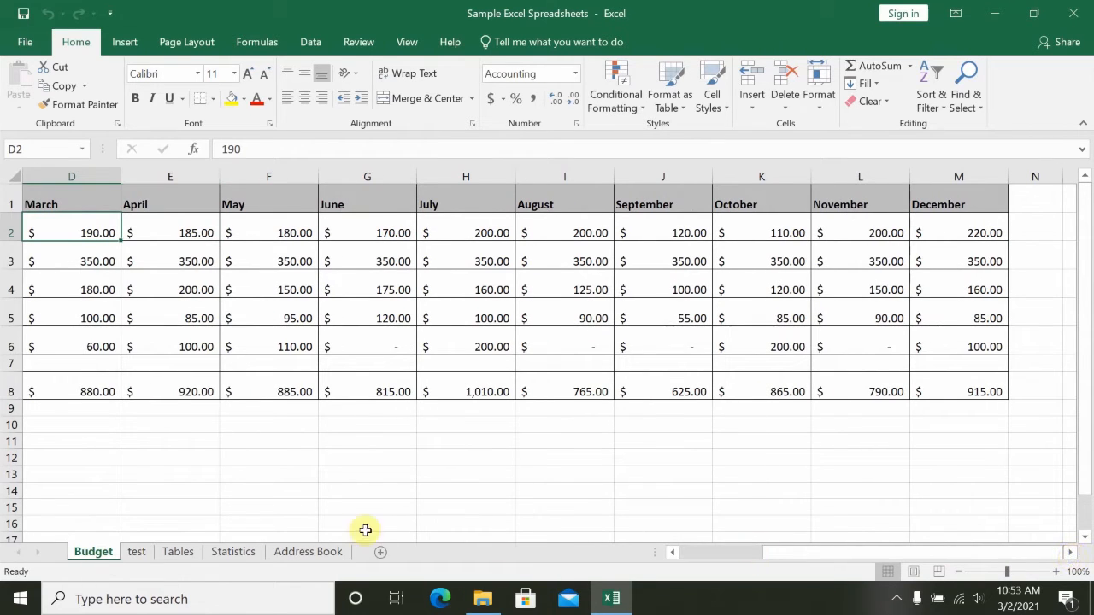
- Display the Tables sheet and look further down its list of new adult fiction books
left_click(179, 552)
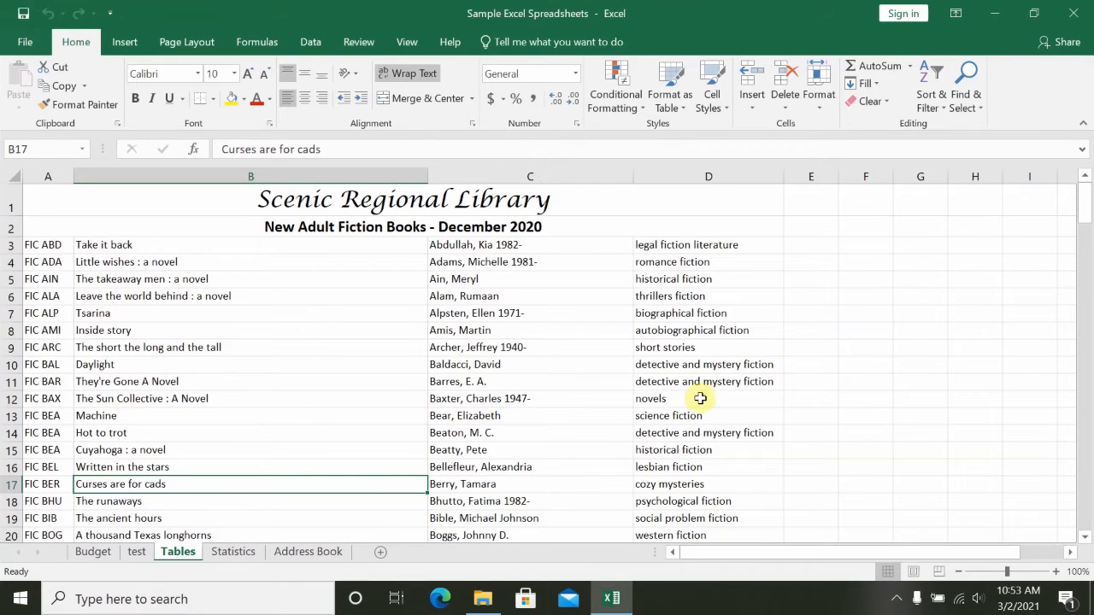
left_click(1086, 538)
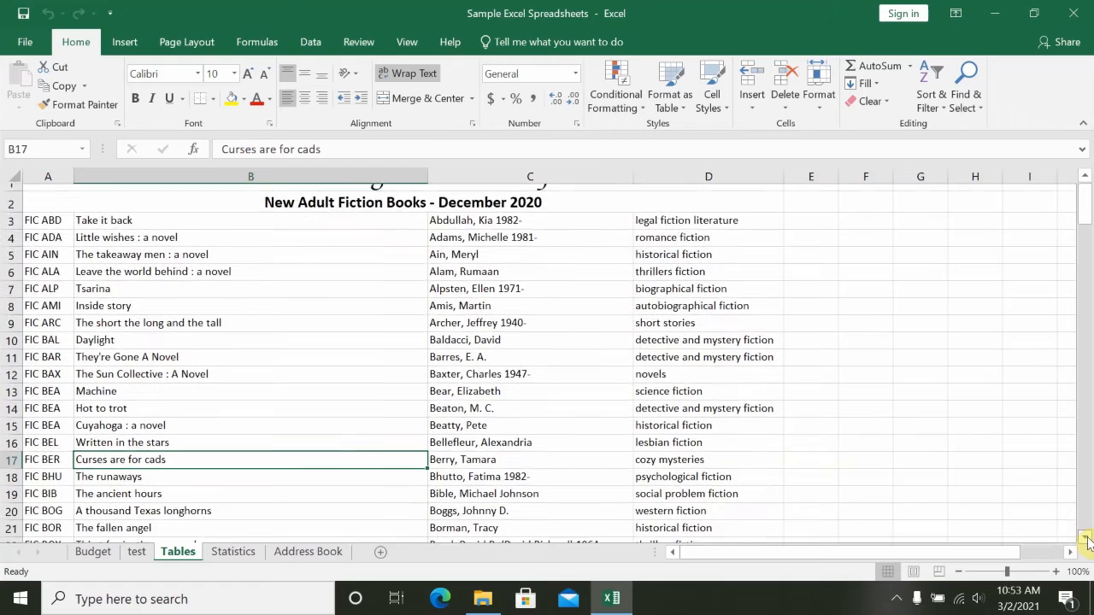
left_click(1087, 538)
left_click(1087, 537)
left_click(1087, 538)
left_click(1087, 538)
left_click(1088, 539)
left_click(1087, 539)
left_click(1088, 539)
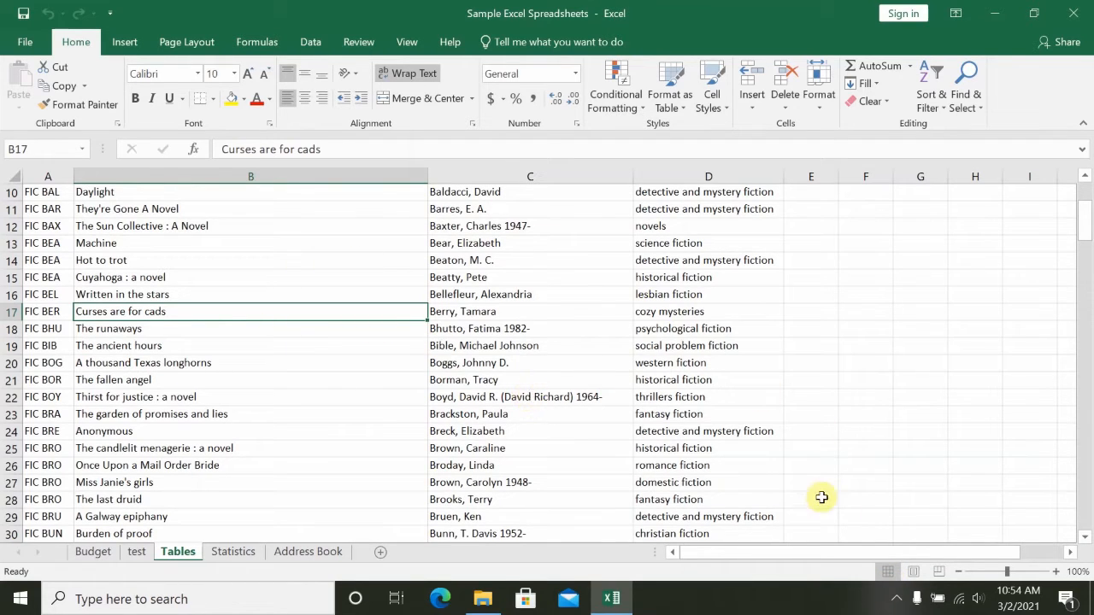
- View the Tables sheet in Page Layout and Page Break Preview, and return to Normal view at the beginning of the list
left_click(914, 572)
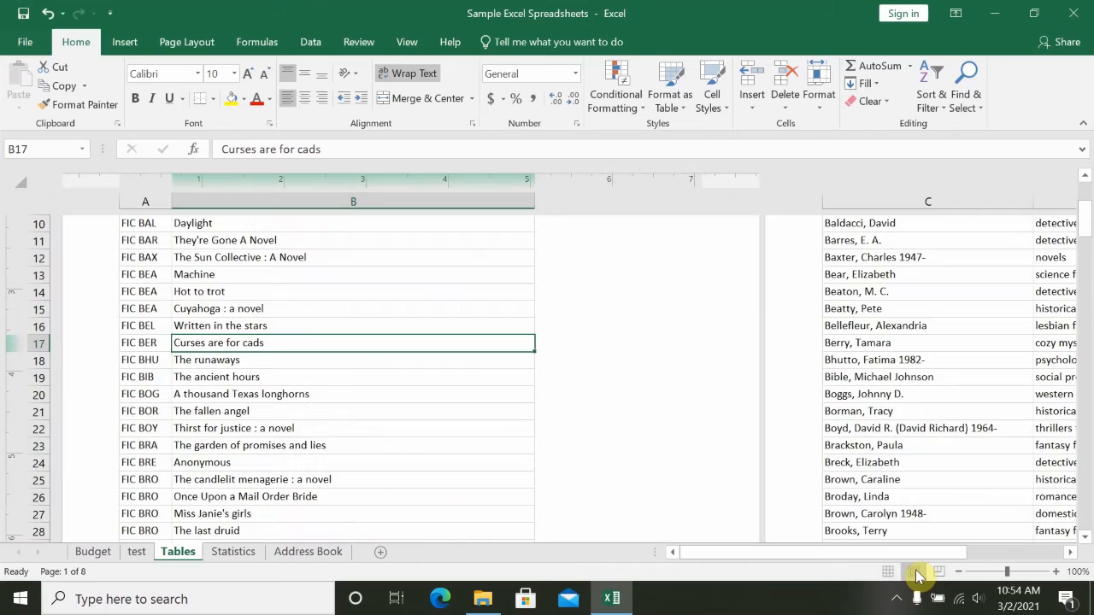
scroll(343, 359, "up", 4)
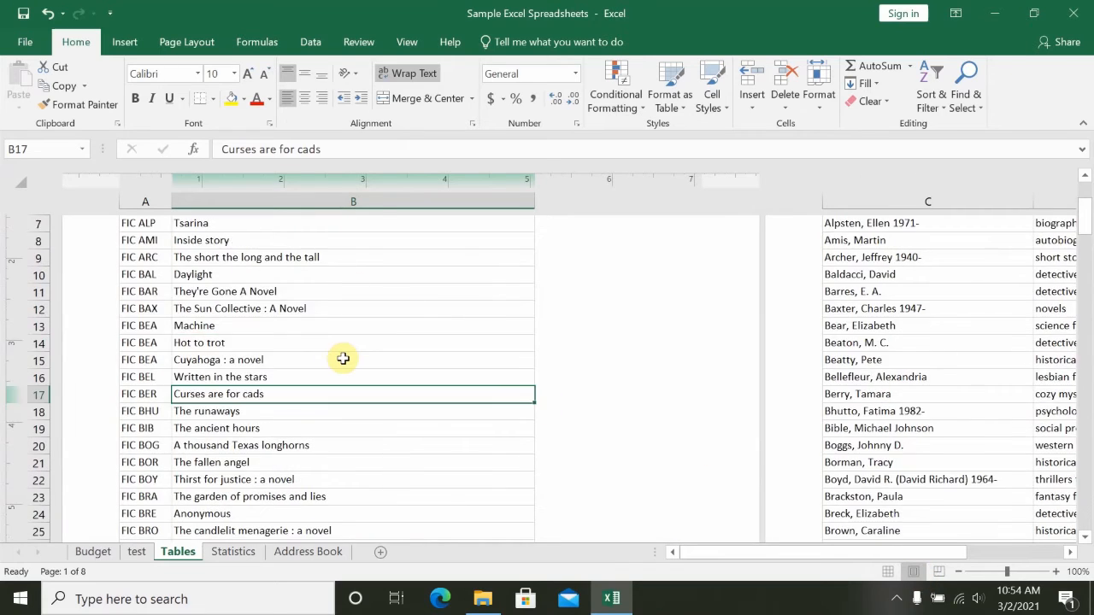
scroll(342, 359, "down", 10)
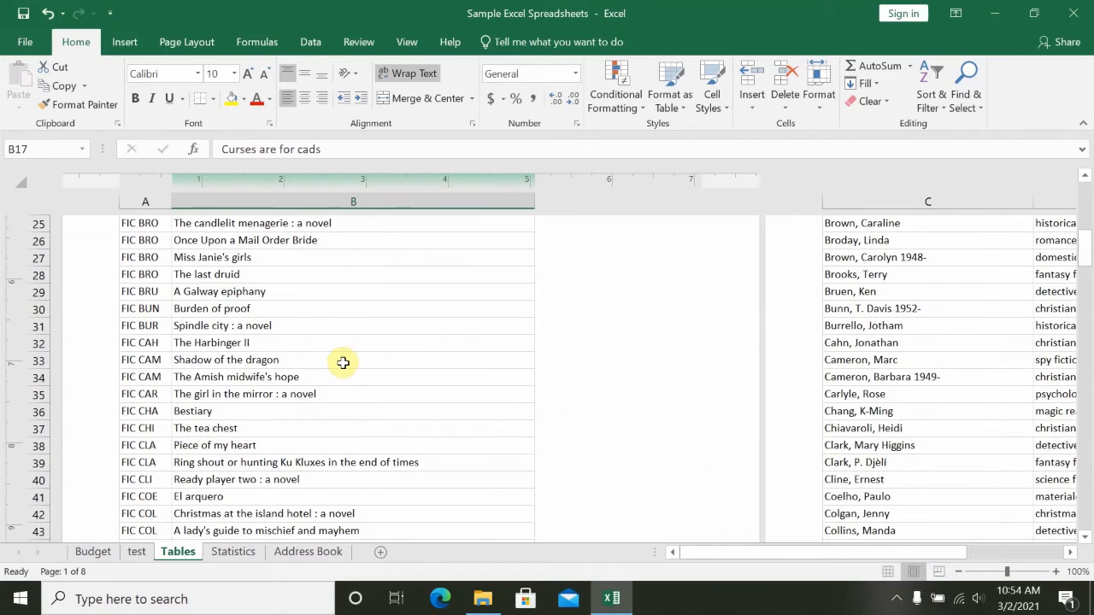
scroll(343, 363, "down", 2)
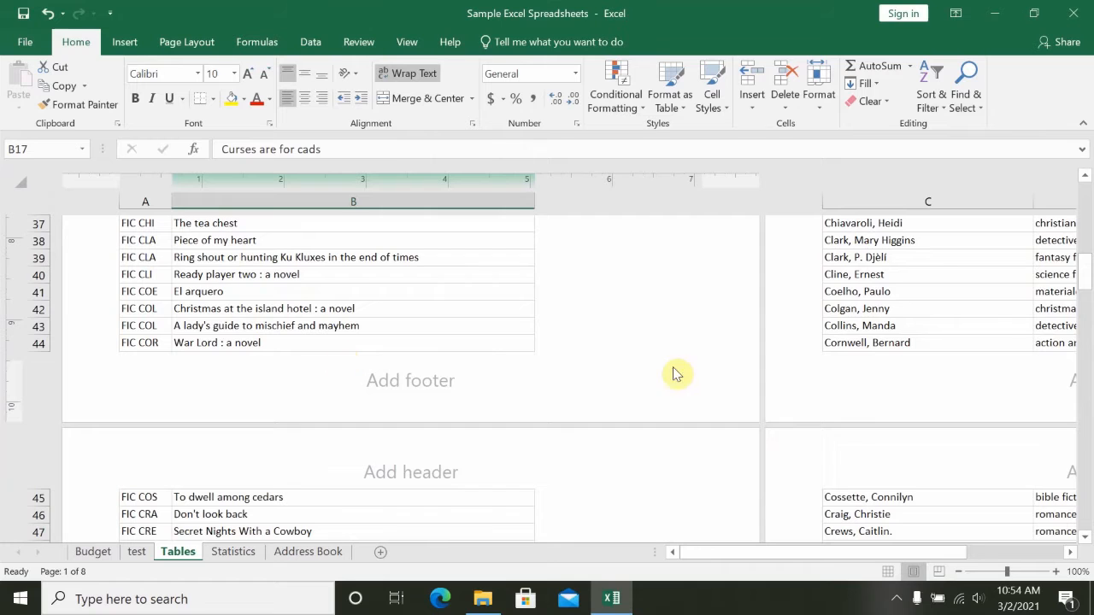
left_click(940, 573)
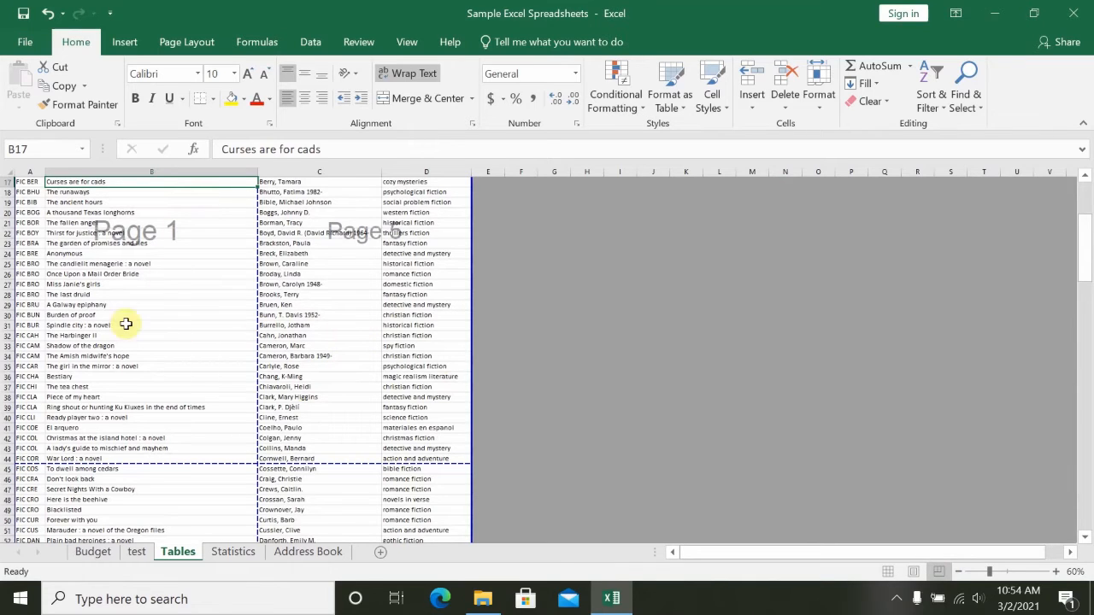
left_click(889, 572)
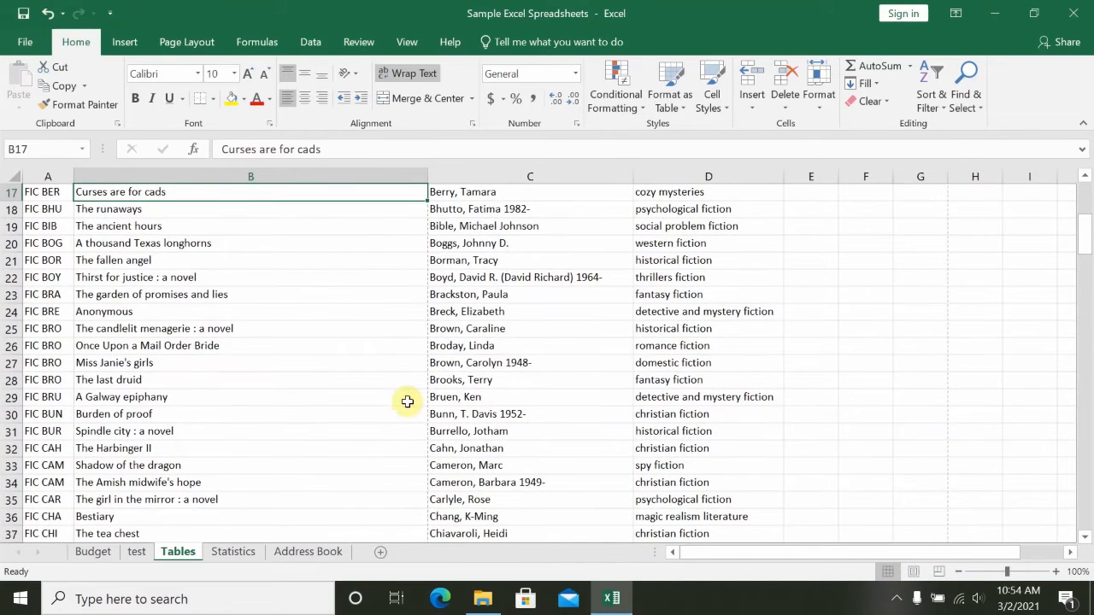
scroll(334, 391, "up", 6)
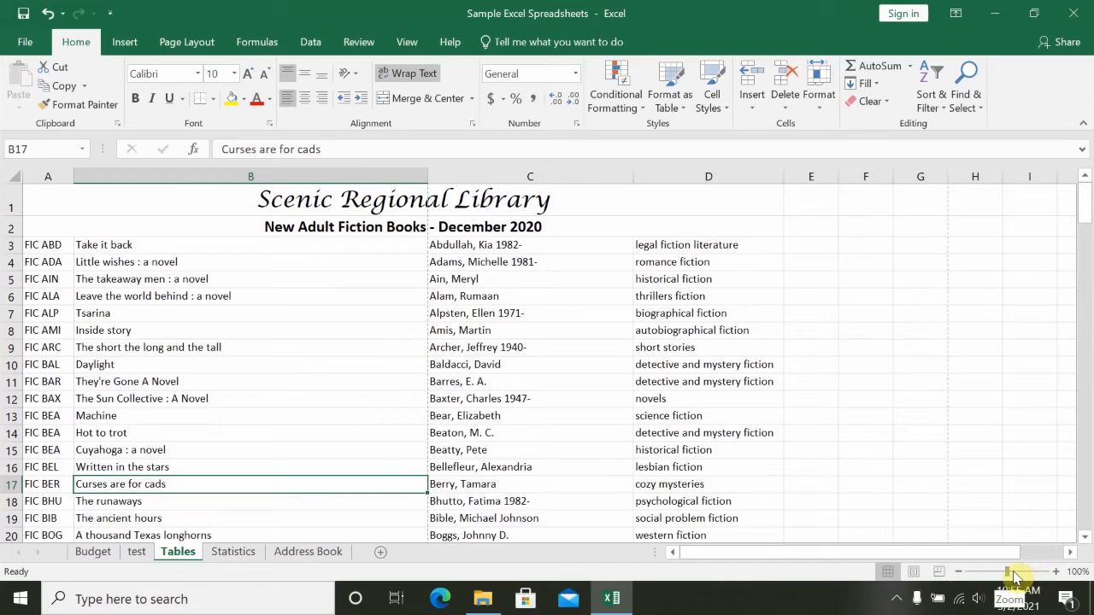
- Zoom the Tables sheet in to 256% and back out to 80%
left_click_drag(1008, 574, 1029, 574)
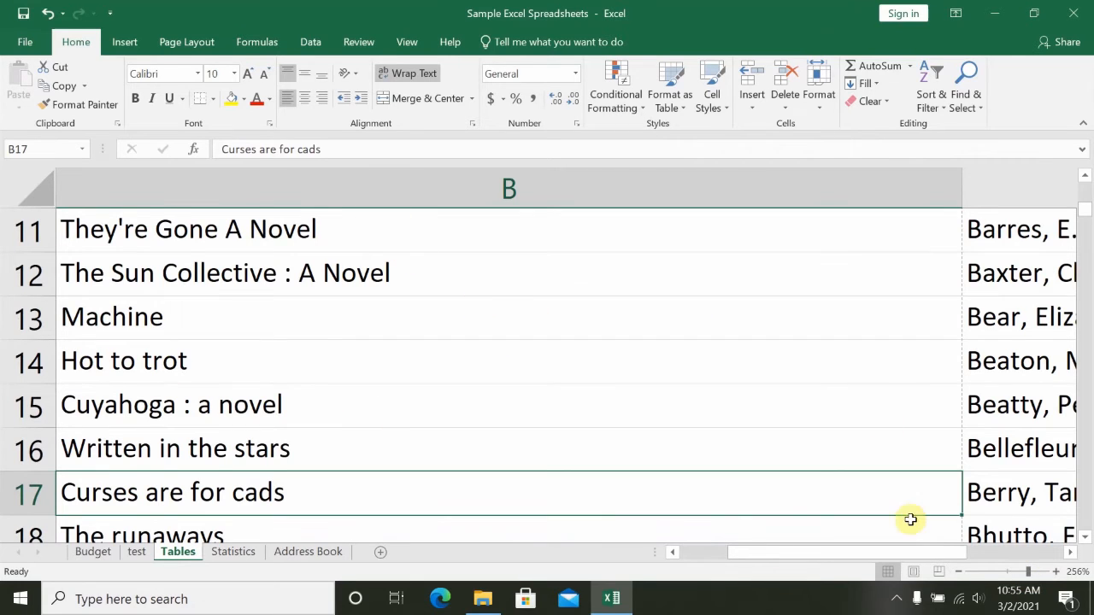
left_click(960, 571)
left_click(960, 571)
left_click(960, 571)
left_click(960, 571)
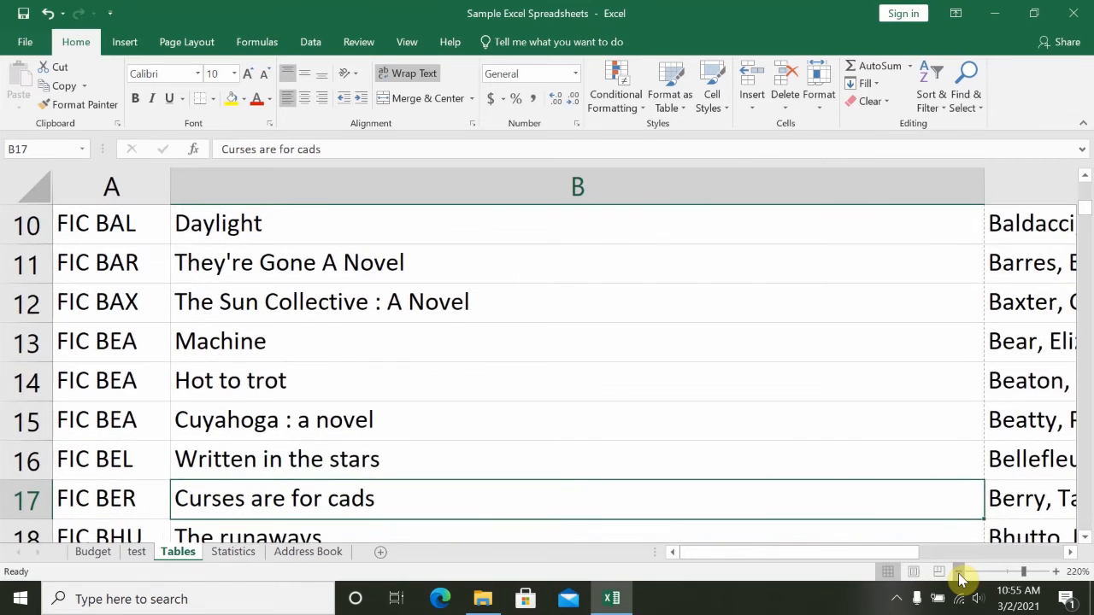
left_click(959, 571)
left_click(959, 571)
left_click(959, 571)
left_click(959, 571)
left_click(959, 571)
left_click(959, 571)
left_click(959, 571)
left_click(960, 572)
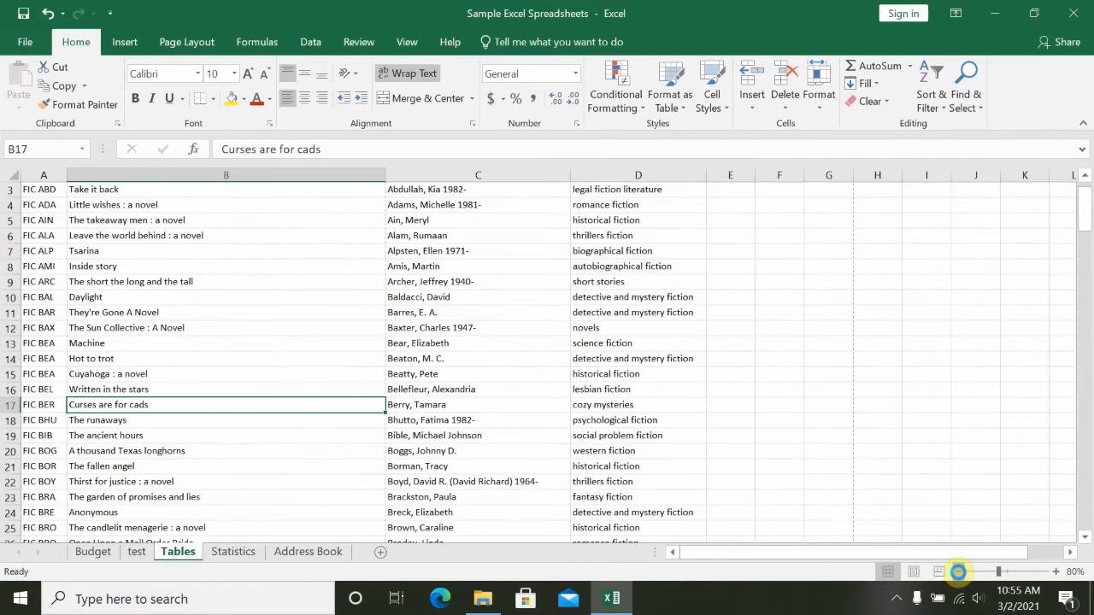
- Magnify the Tables sheet to 150% and reduce the zoom to 110%
left_click(1057, 572)
left_click(1057, 572)
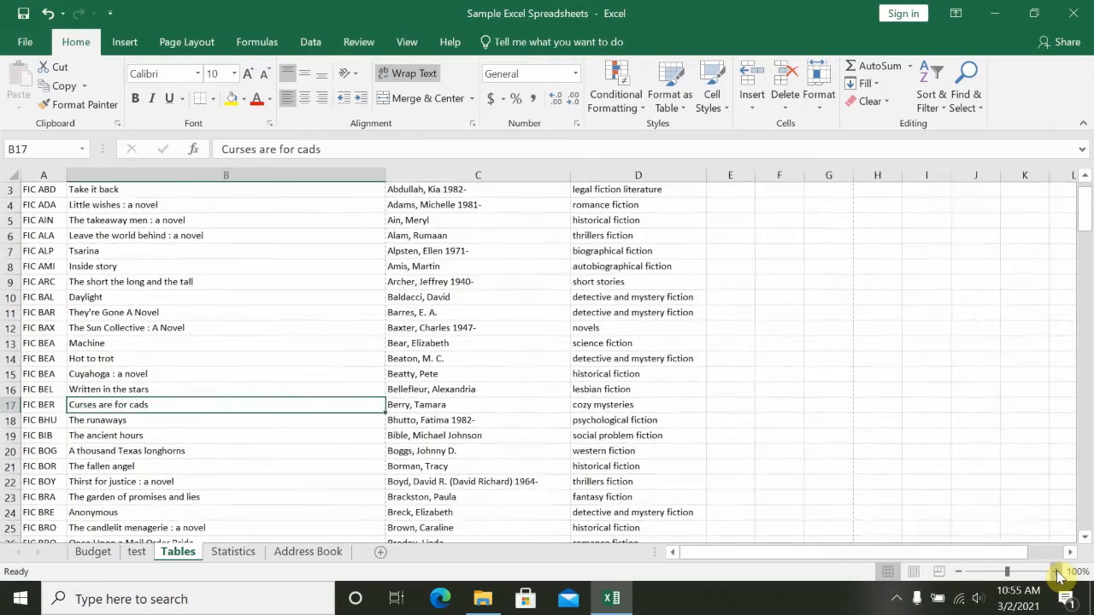
left_click(1056, 572)
left_click(1056, 572)
left_click(1057, 572)
left_click(1057, 572)
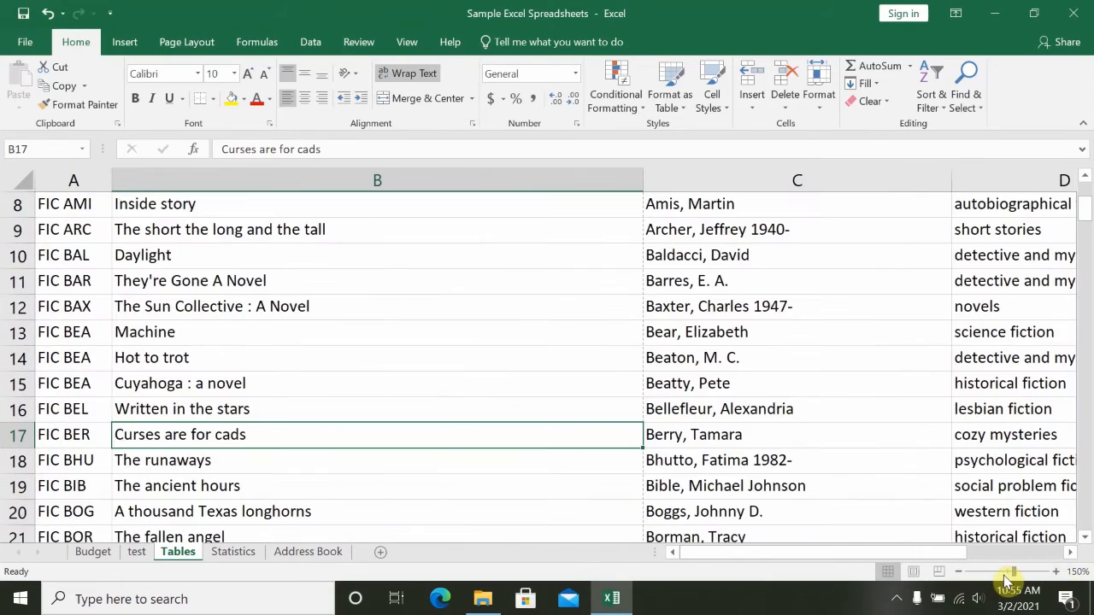
left_click(960, 571)
left_click(959, 571)
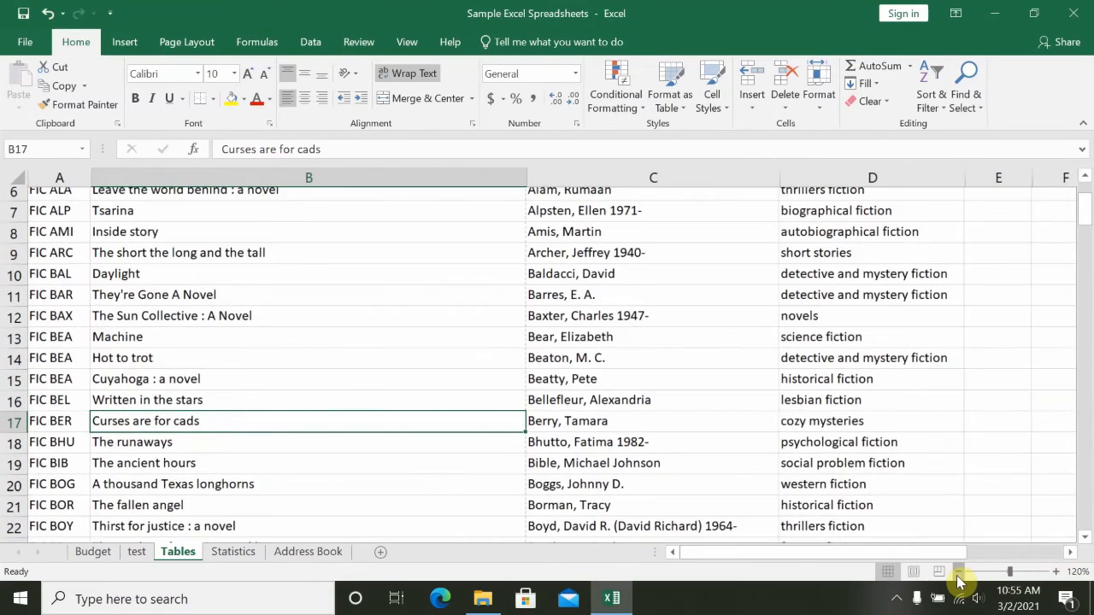
left_click(959, 573)
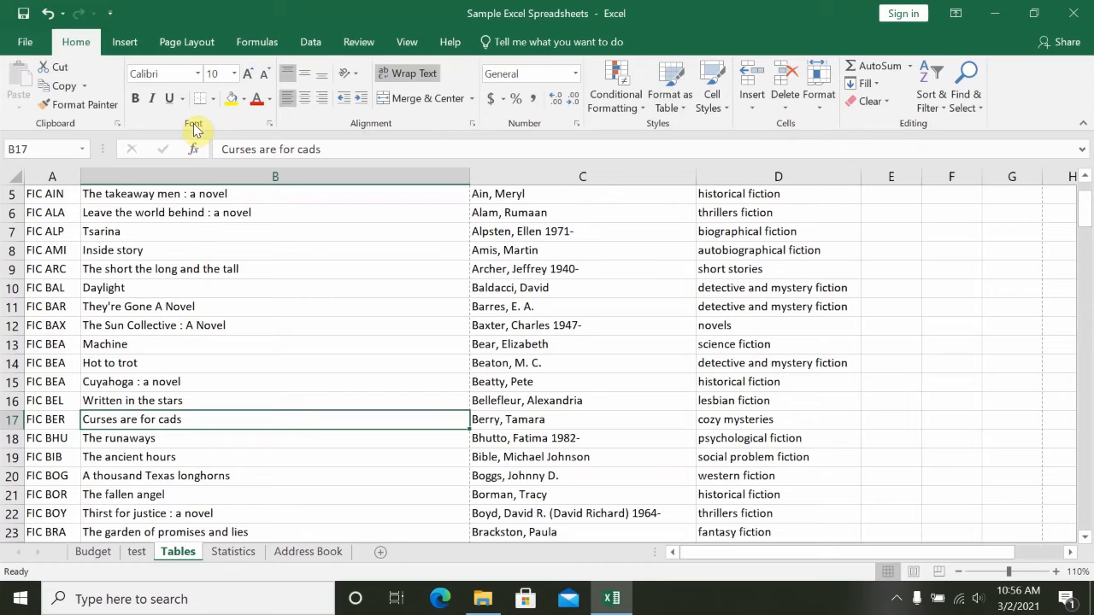
- Examine the font options in Format Cells for cell B17 and the workbook's Info page, closing each without edits
left_click(270, 125)
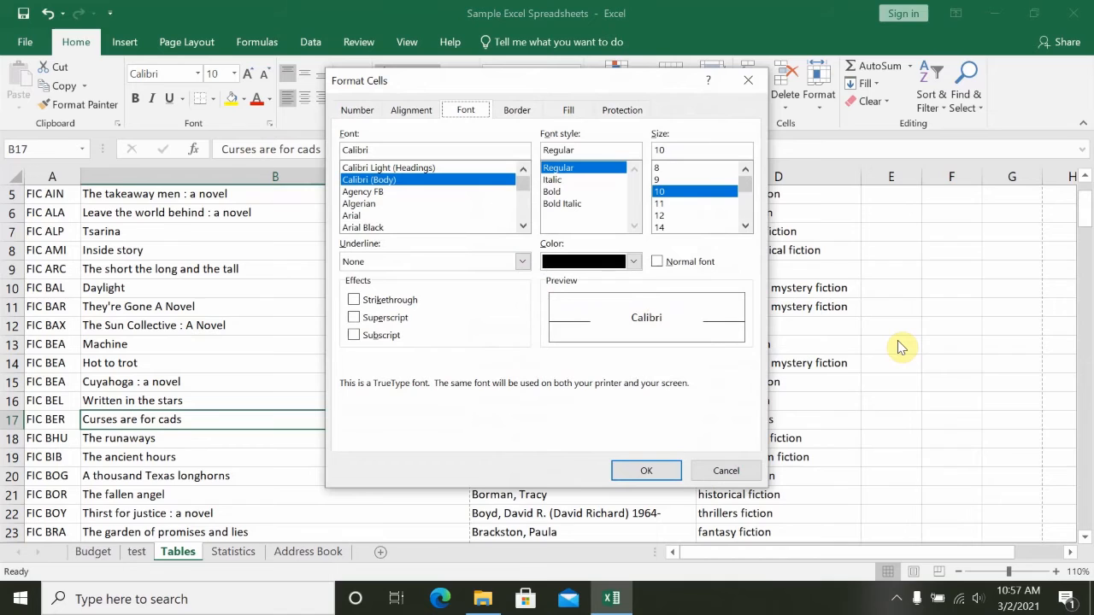
left_click(734, 471)
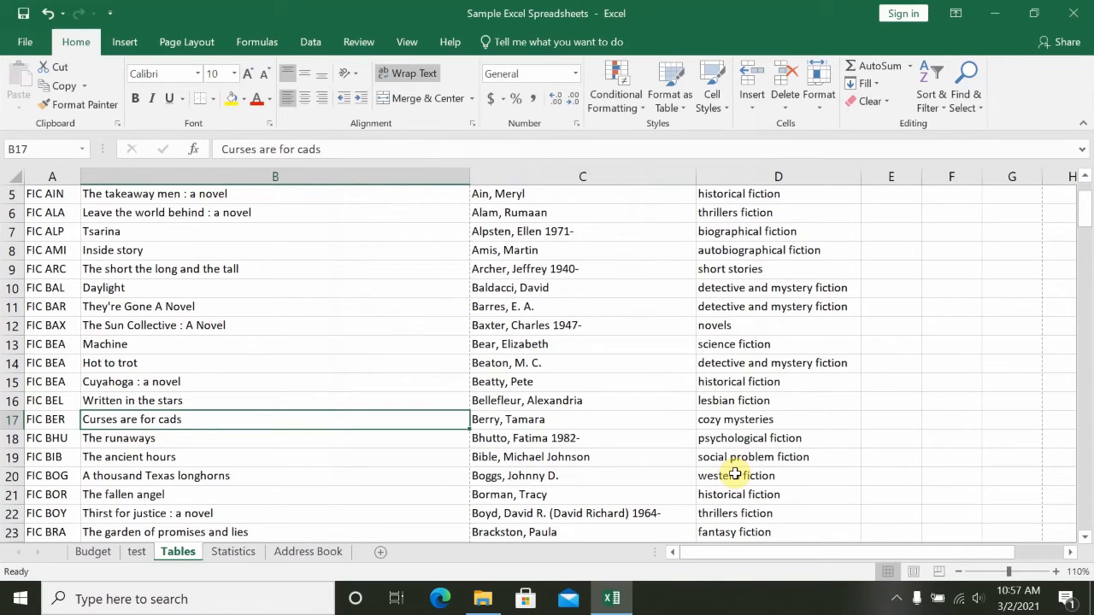
left_click(27, 47)
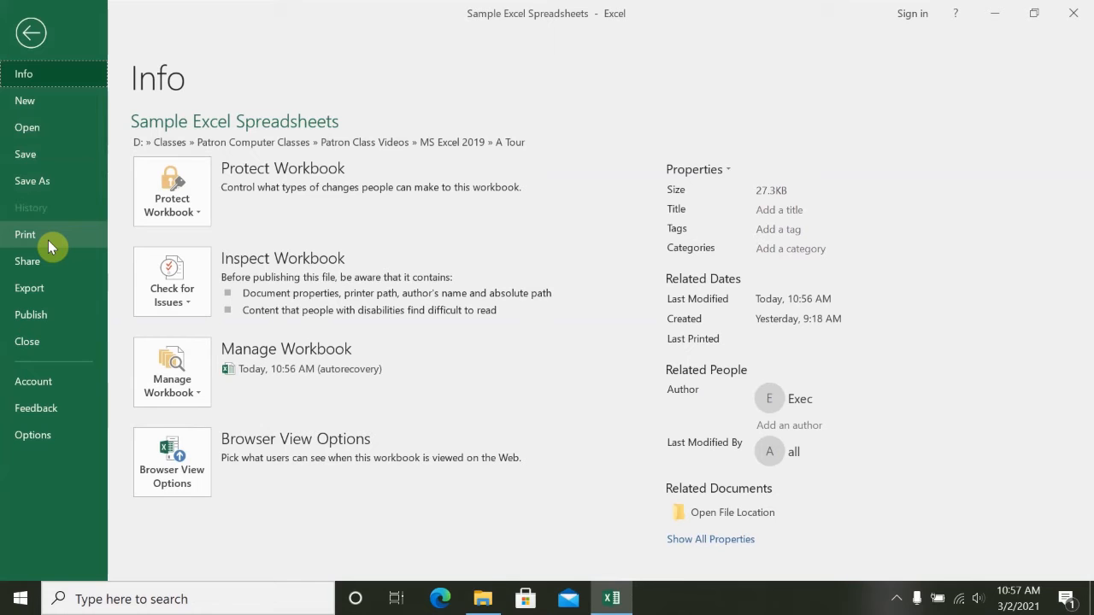
left_click(31, 34)
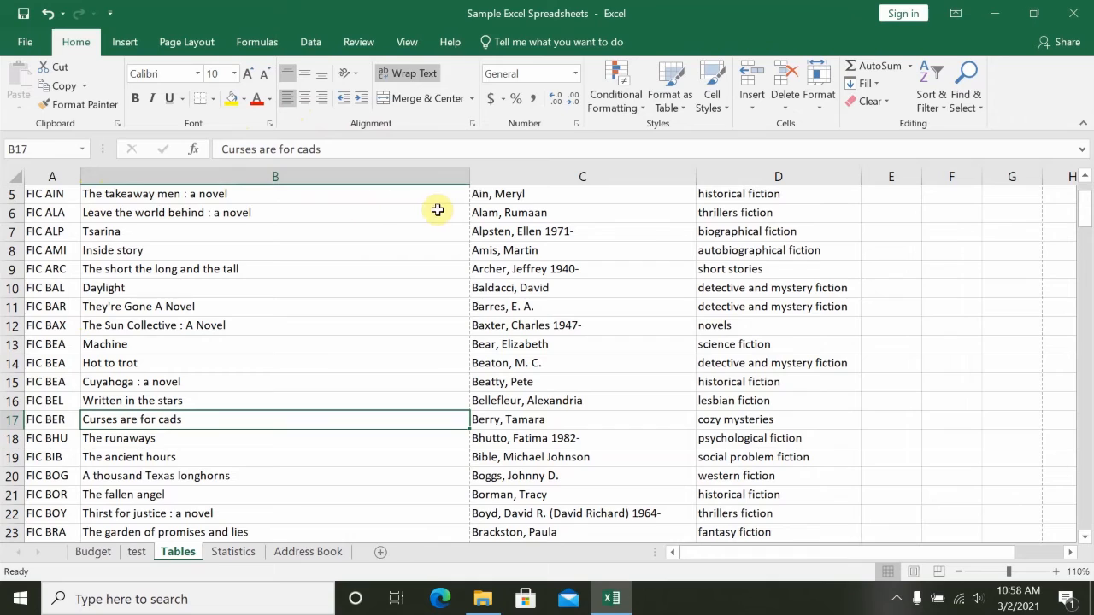
- Right-align the text in cell B17 and restore its left alignment
left_click(322, 103)
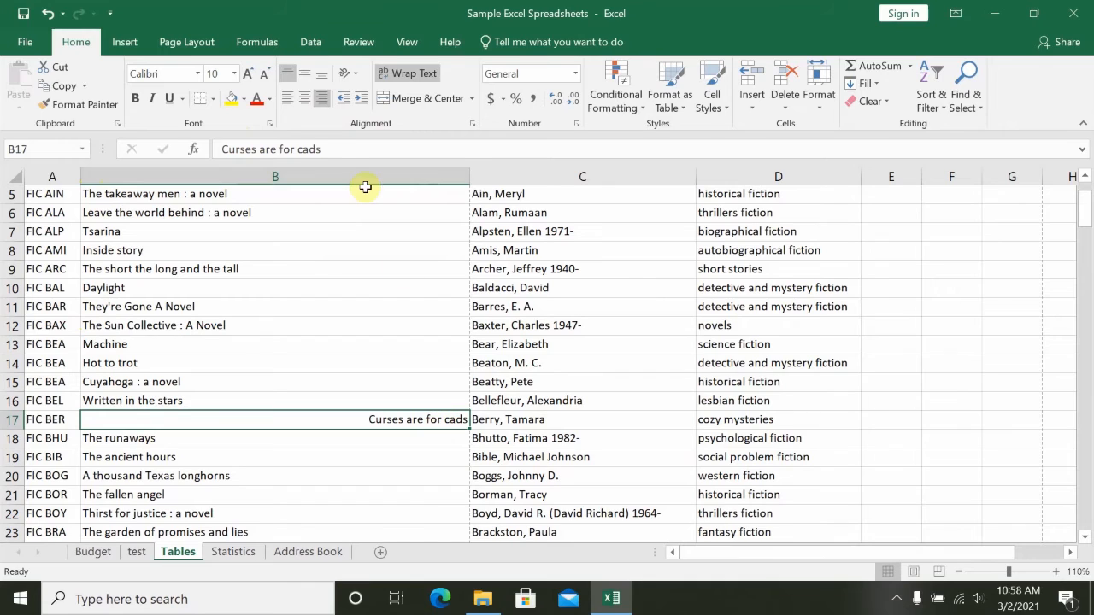
left_click(288, 99)
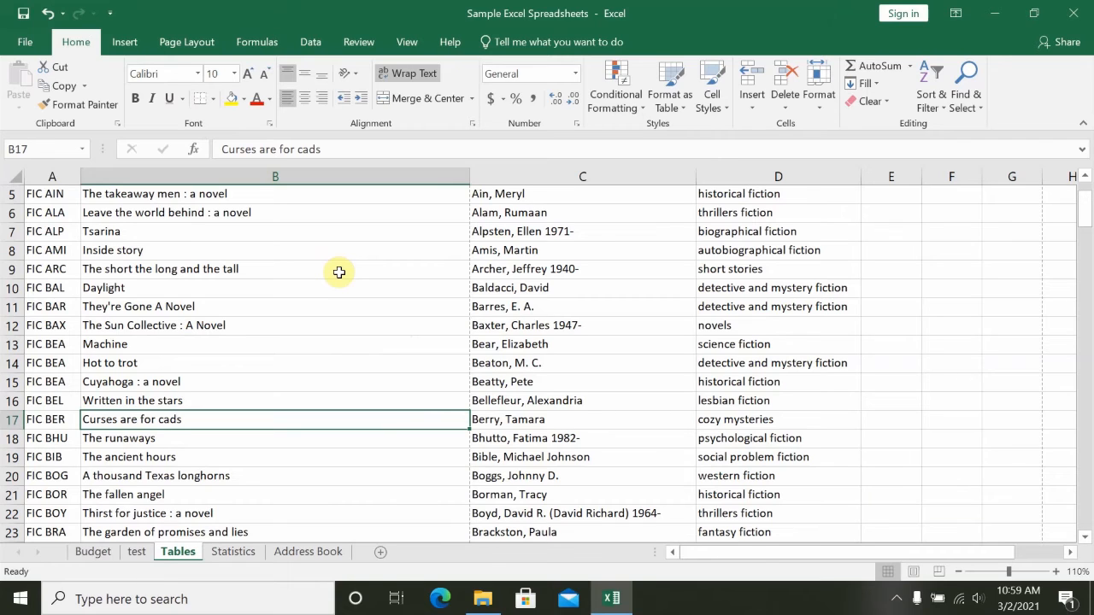
- Look over the sets of commands offered for inserting objects, page layout and formulas
left_click(125, 42)
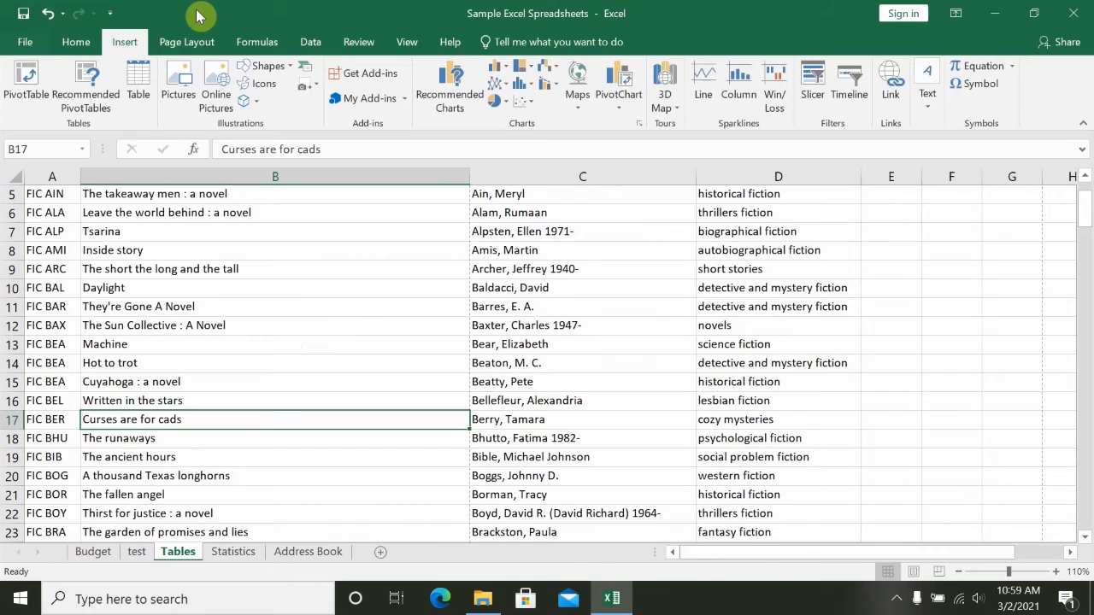
left_click(188, 42)
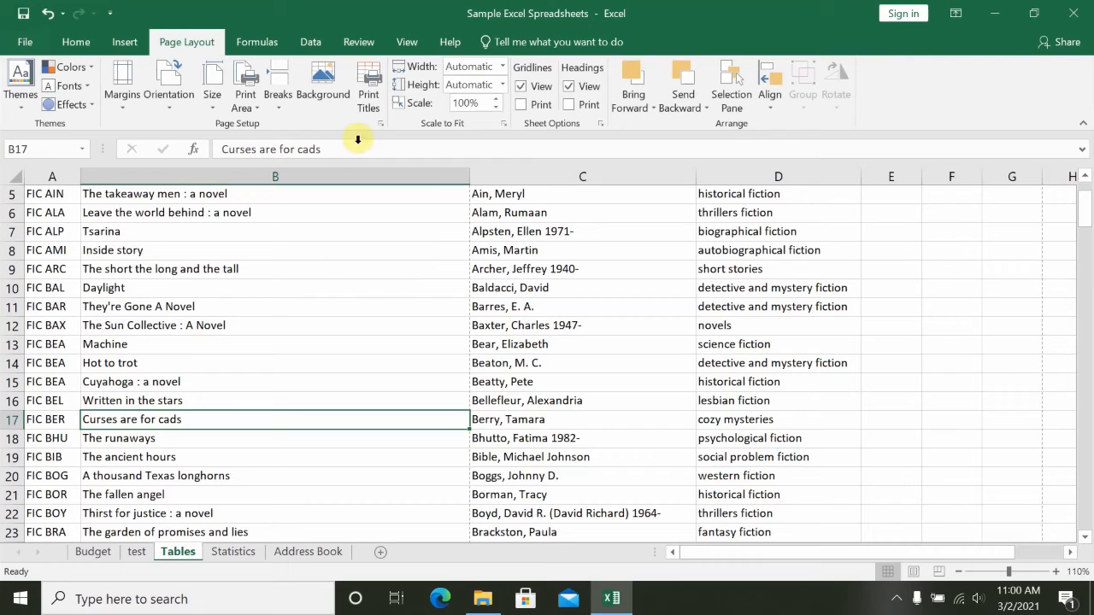
left_click(255, 45)
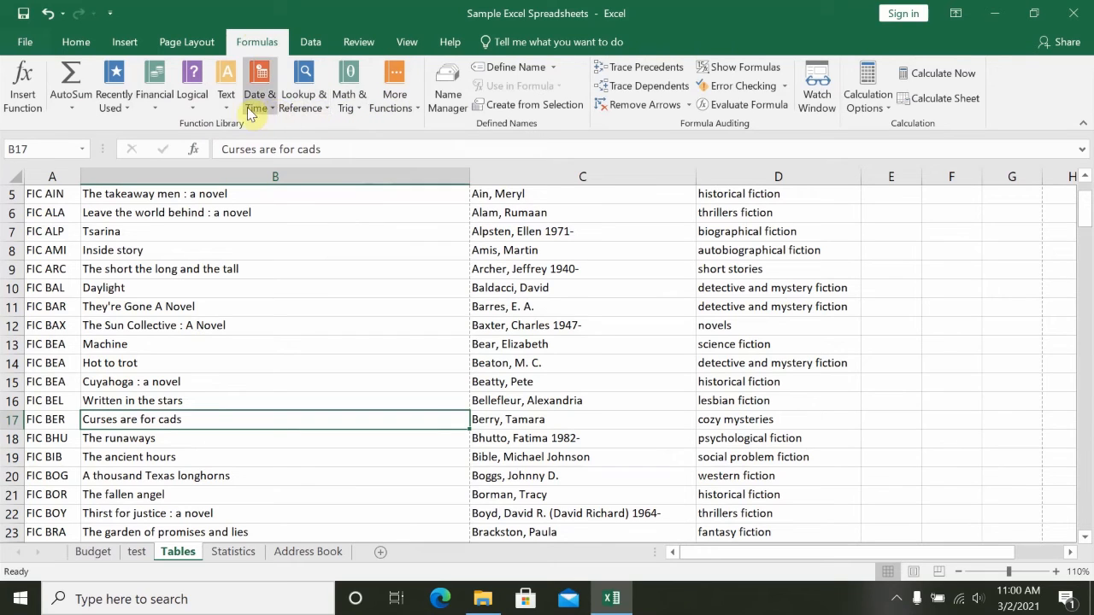
- Browse the recently used functions and the full list of Date & Time functions
left_click(116, 111)
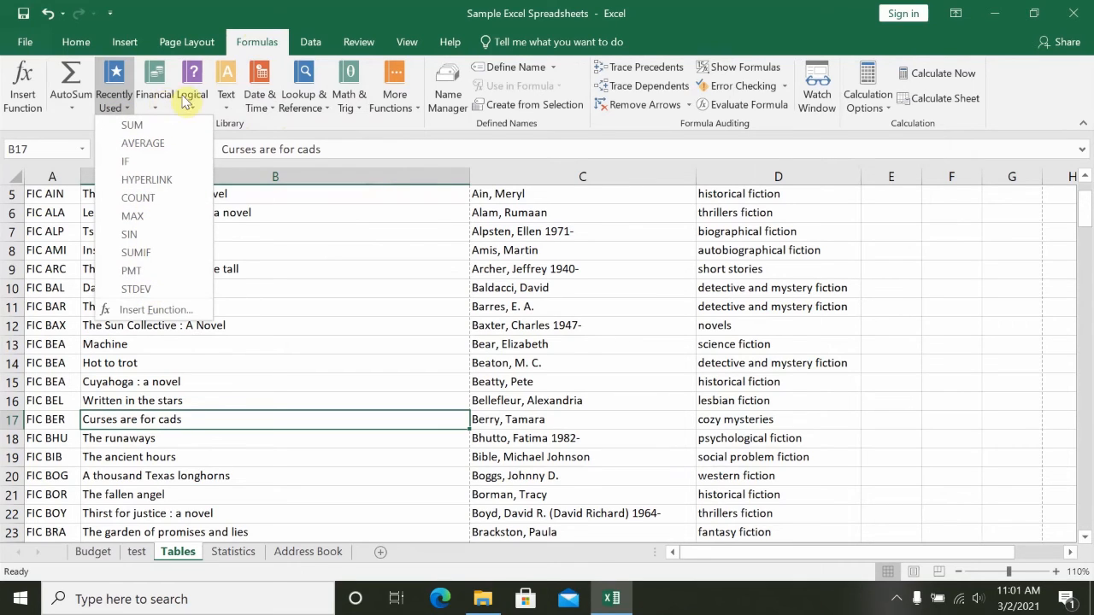
left_click(263, 104)
left_click(262, 101)
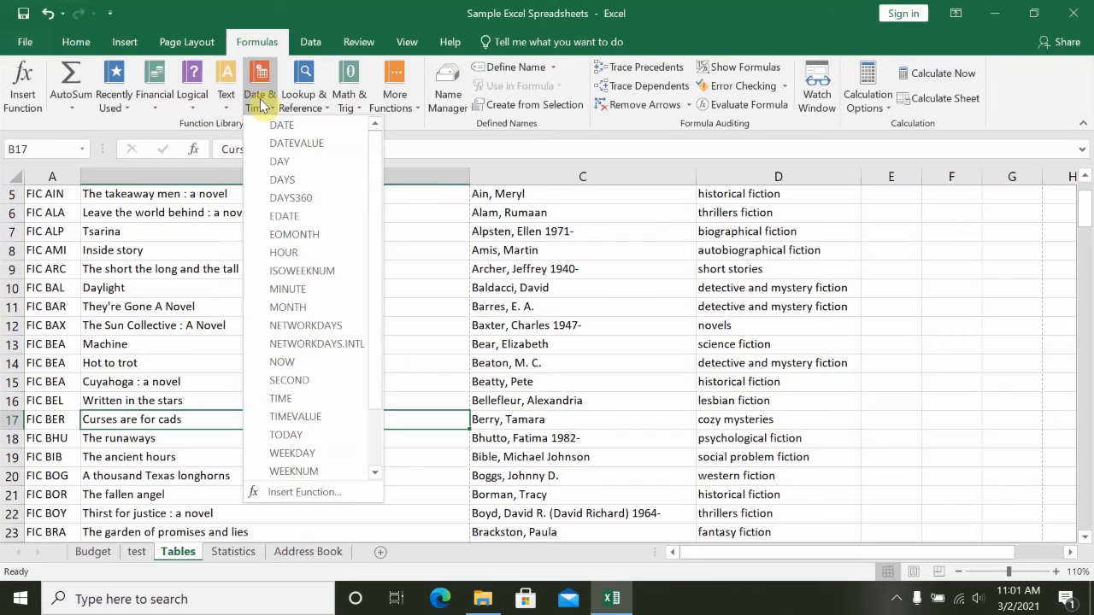
scroll(275, 205, "down", 1)
scroll(276, 208, "down", 1)
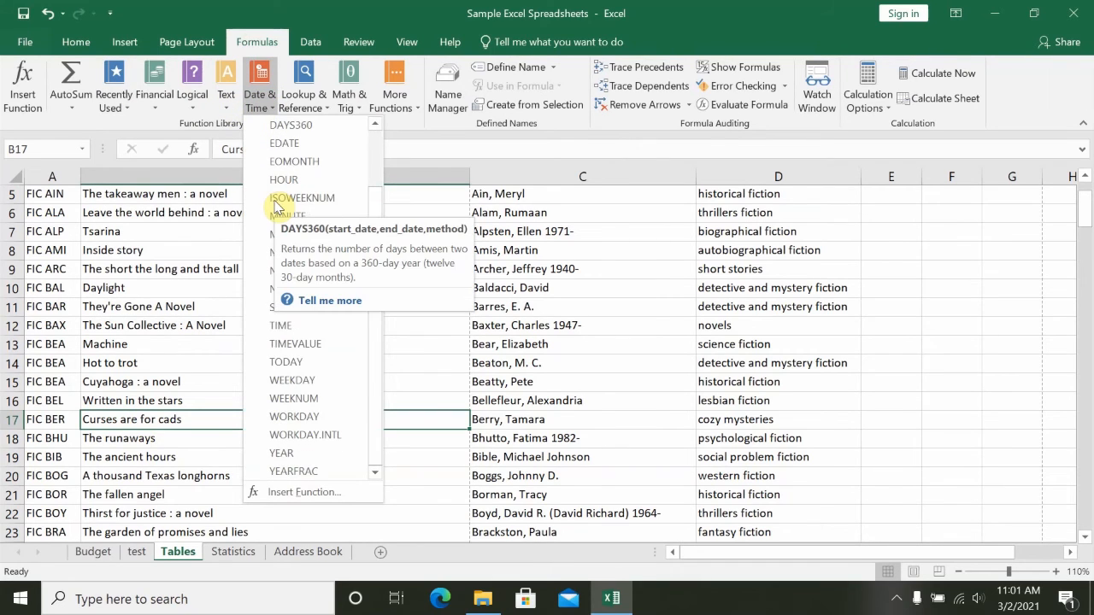
scroll(275, 208, "up", 4)
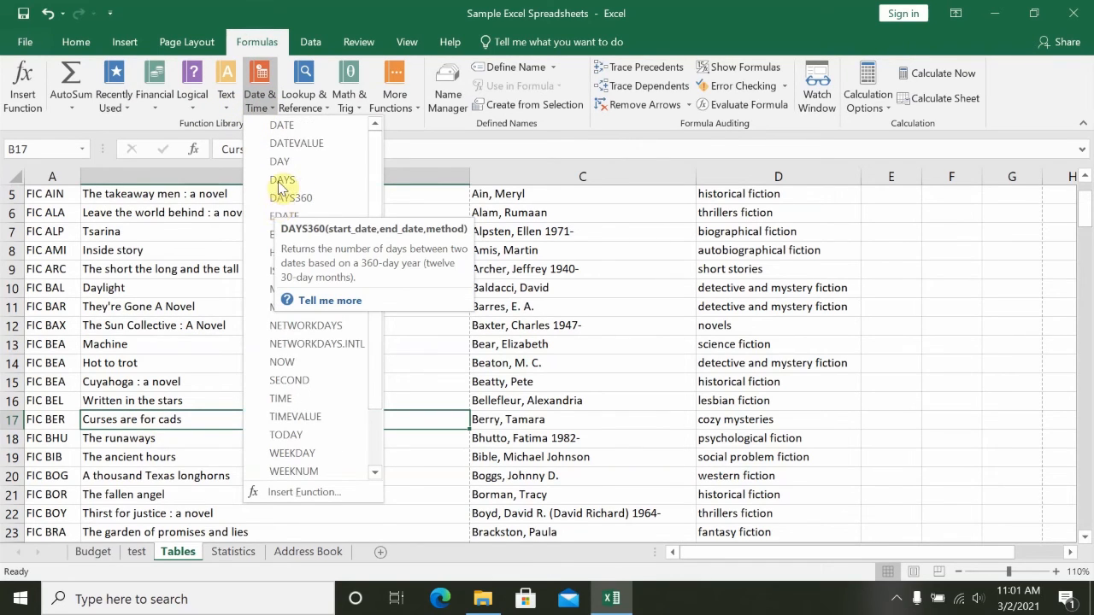
- Browse the list of Math & Trig functions and return to its beginning
left_click(350, 97)
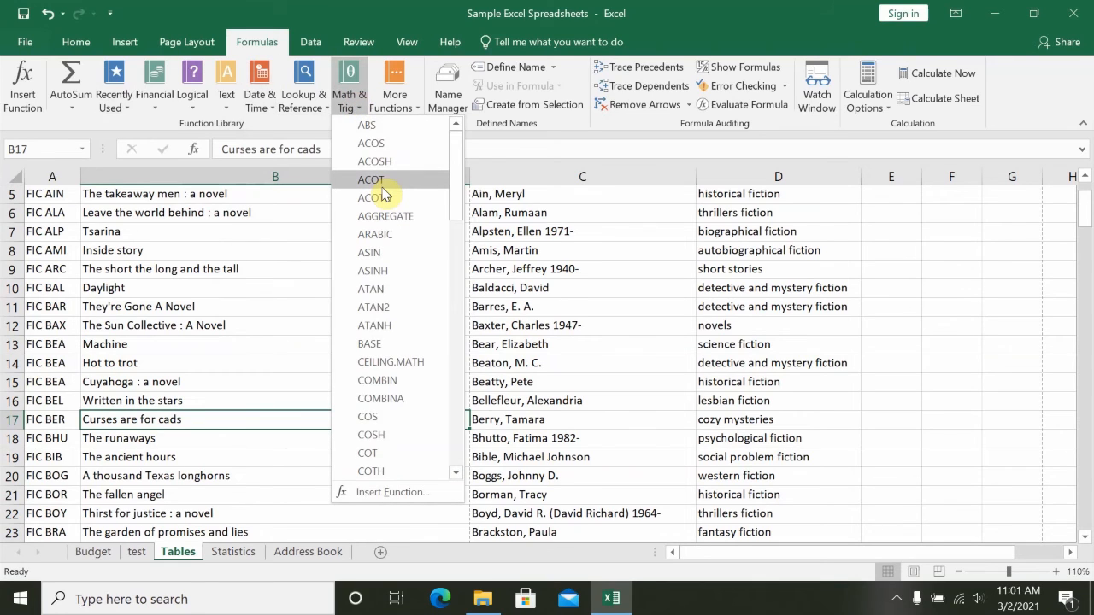
scroll(382, 195, "down", 12)
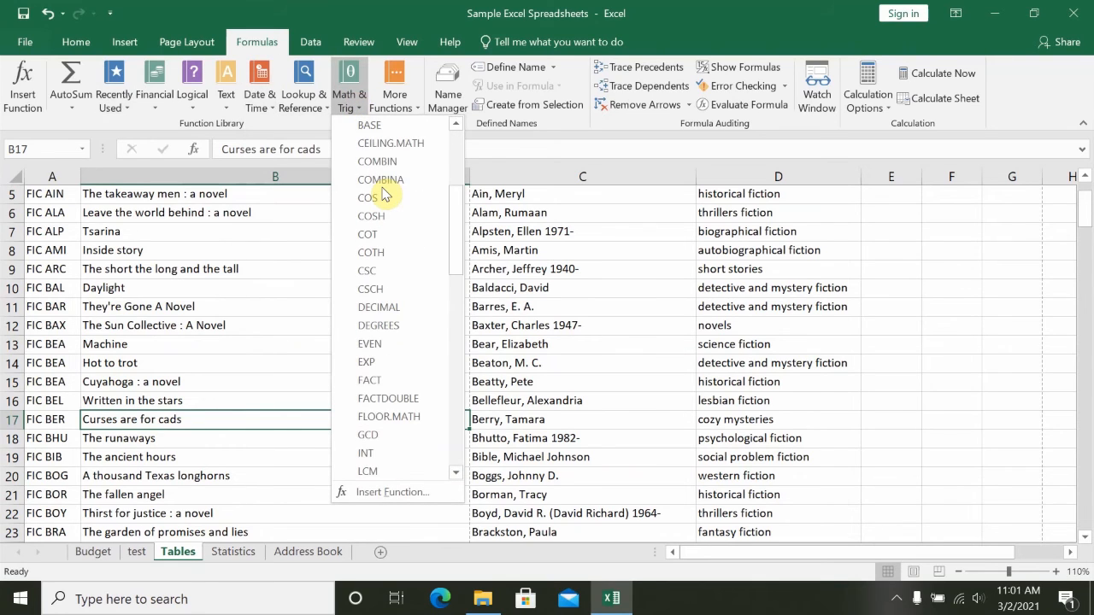
scroll(382, 195, "down", 6)
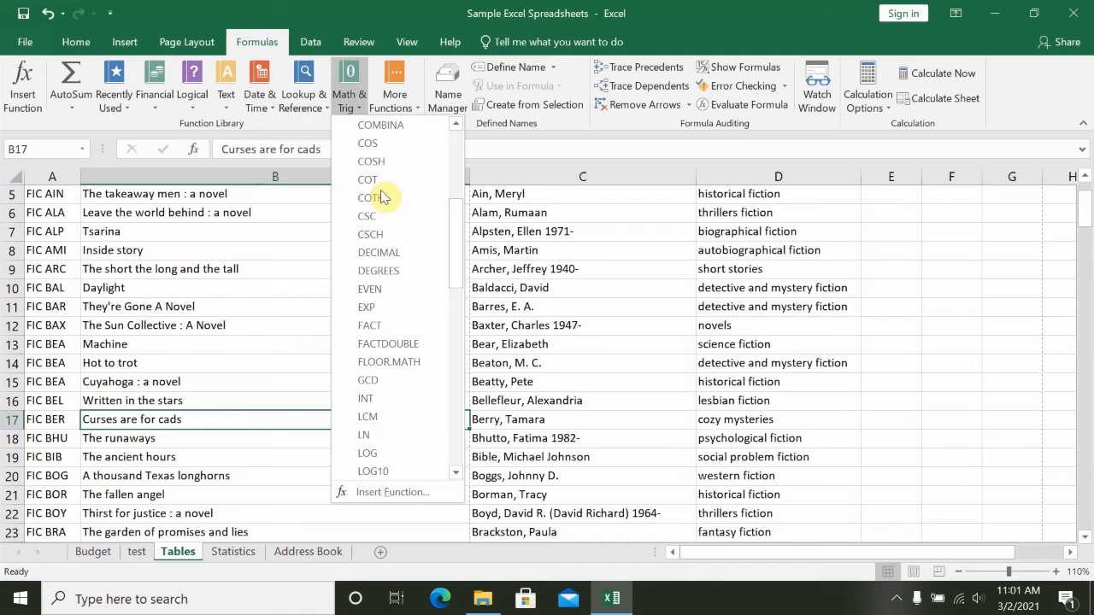
scroll(382, 196, "up", 5)
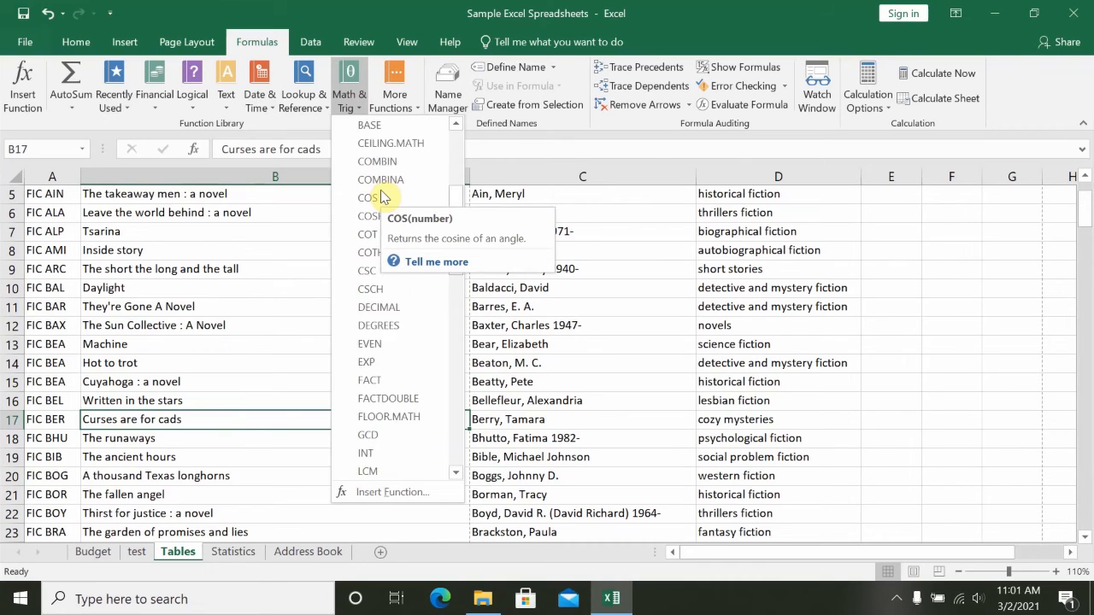
scroll(382, 197, "up", 1)
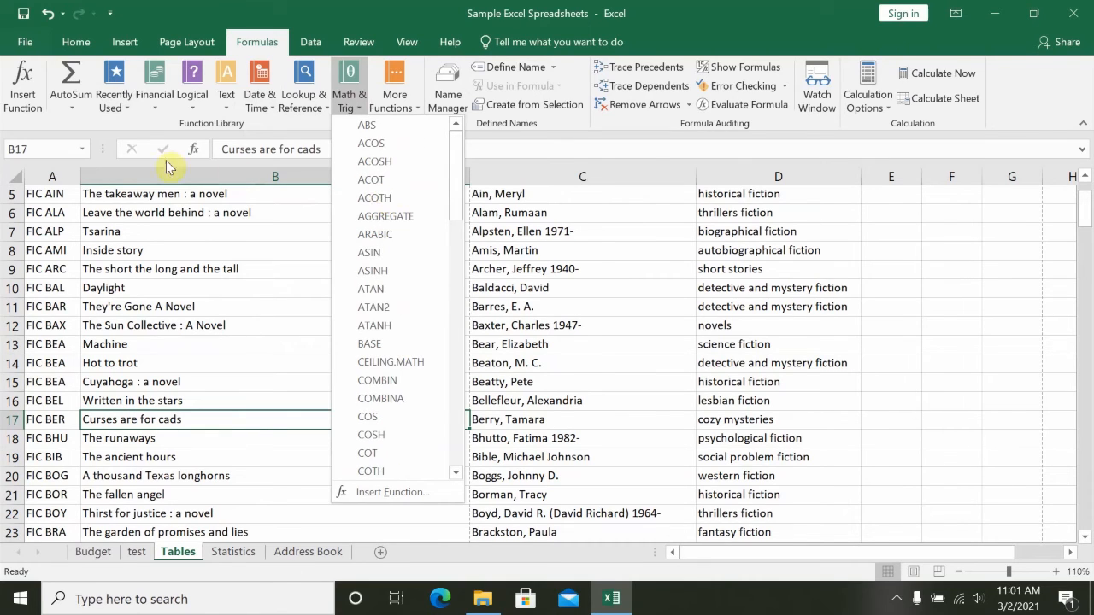
- Look over the sets of commands offered for data, review, view and help
left_click(149, 119)
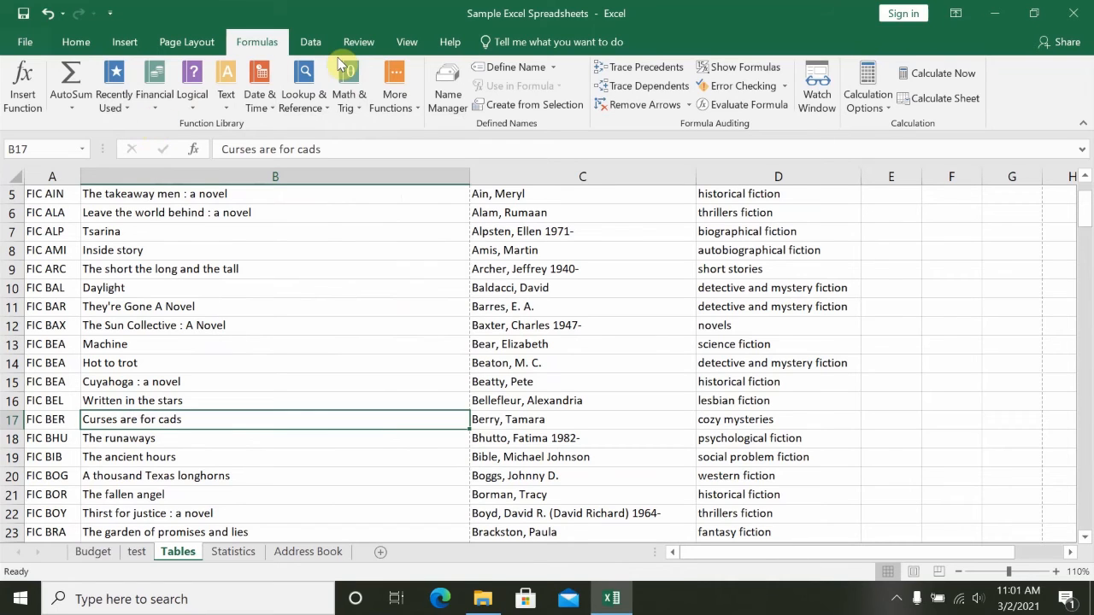
left_click(309, 42)
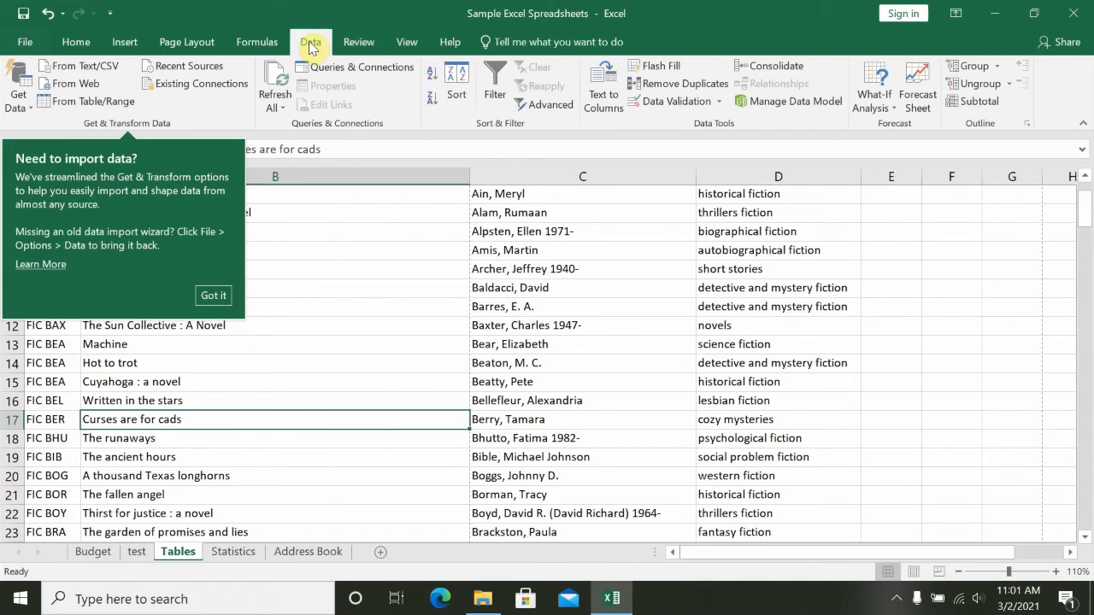
left_click(334, 256)
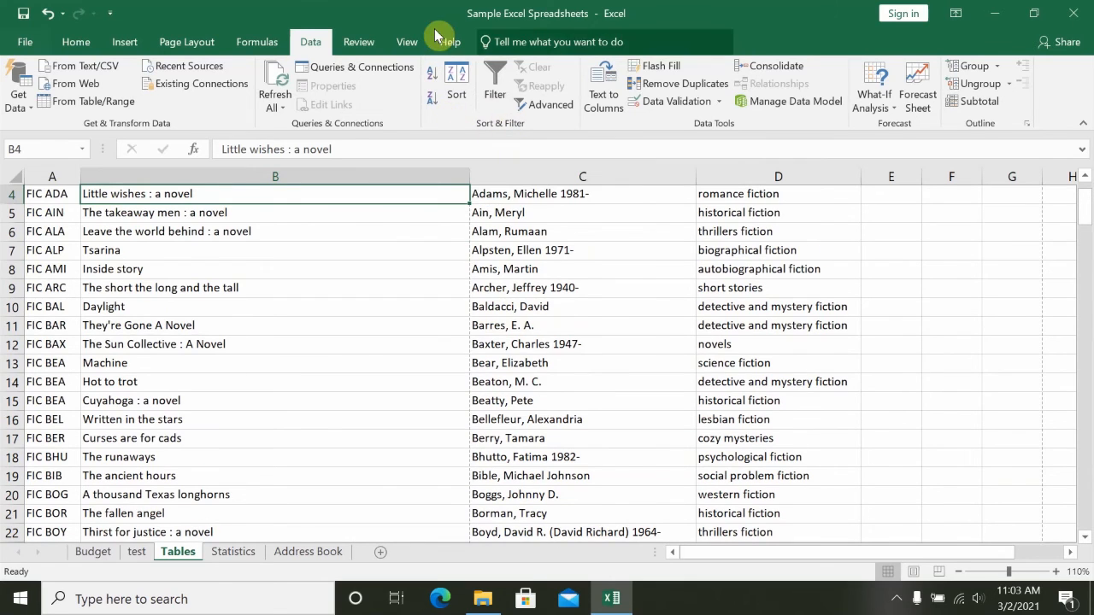
left_click(344, 42)
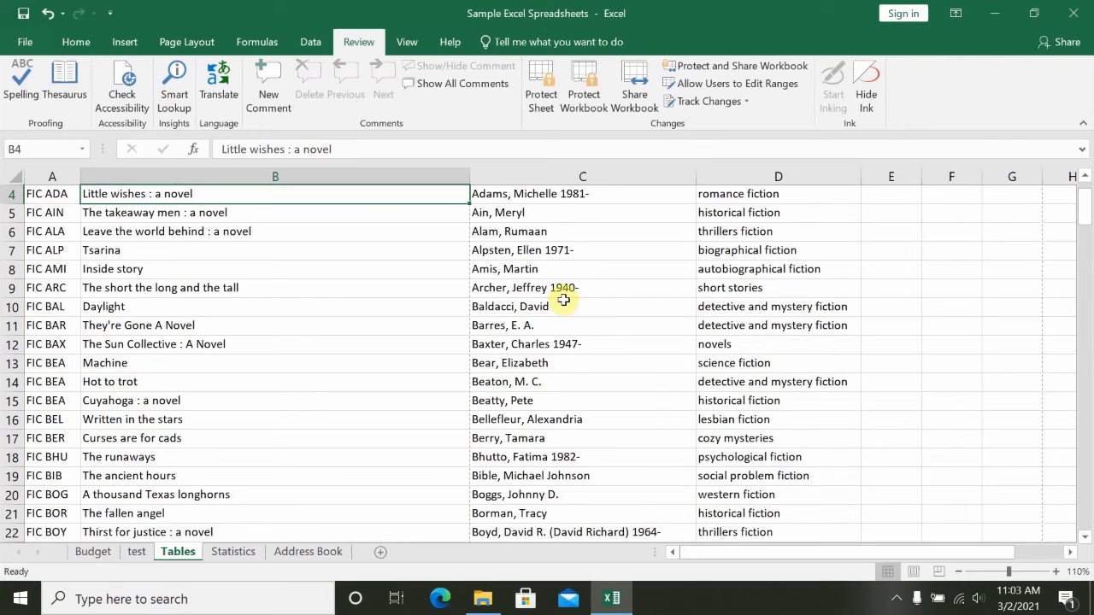
left_click(401, 43)
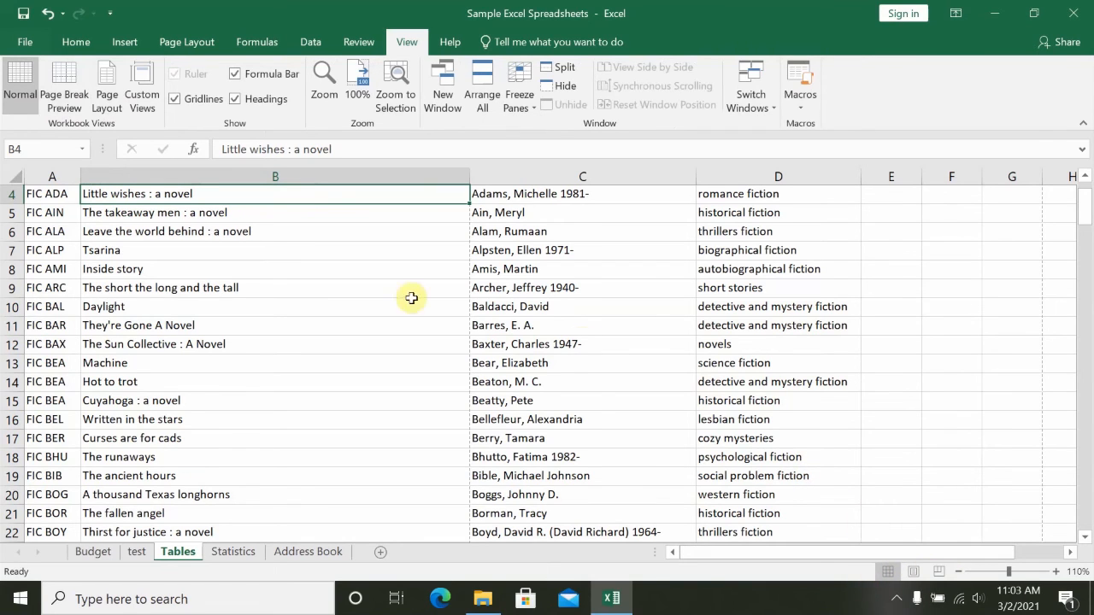
scroll(406, 376, "up", 1)
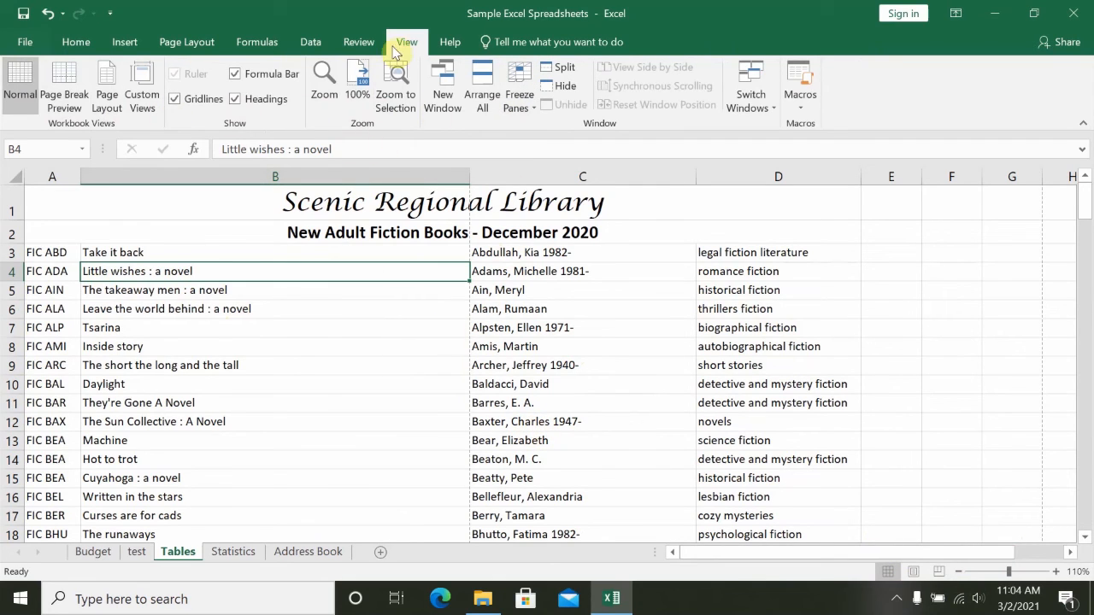
left_click(451, 42)
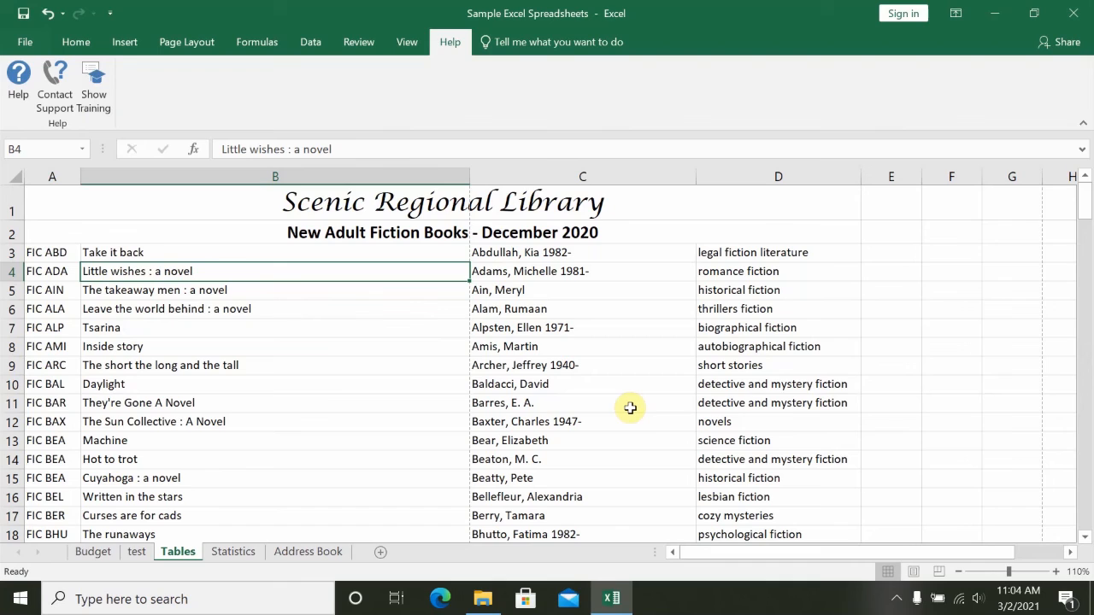
- Look up "insert colum" in the command search, insert a sheet column before the book titles, and undo the insertion
left_click(535, 45)
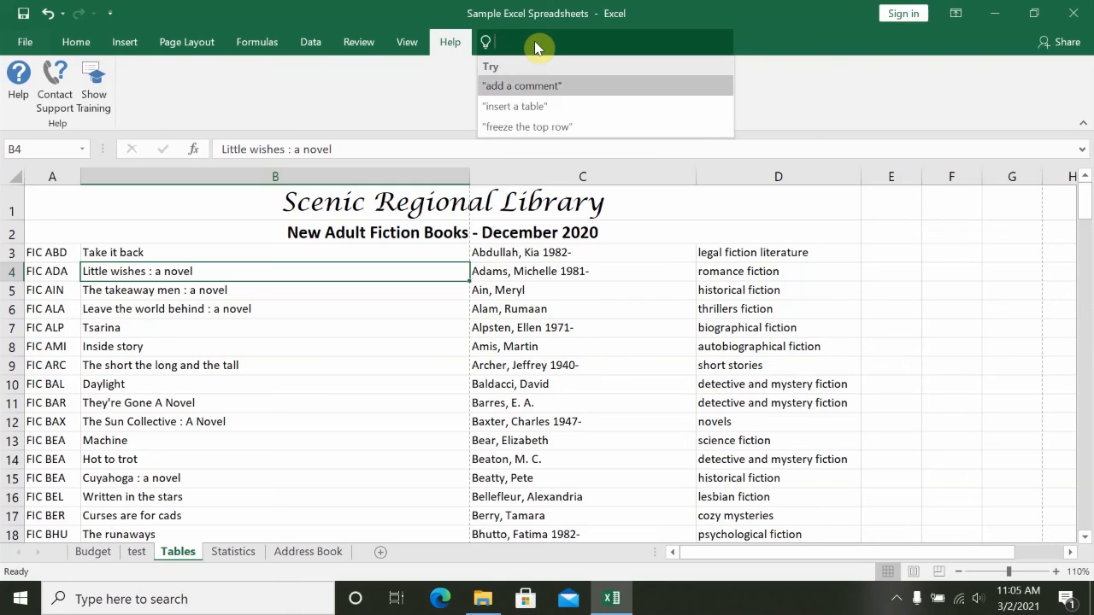
type("in")
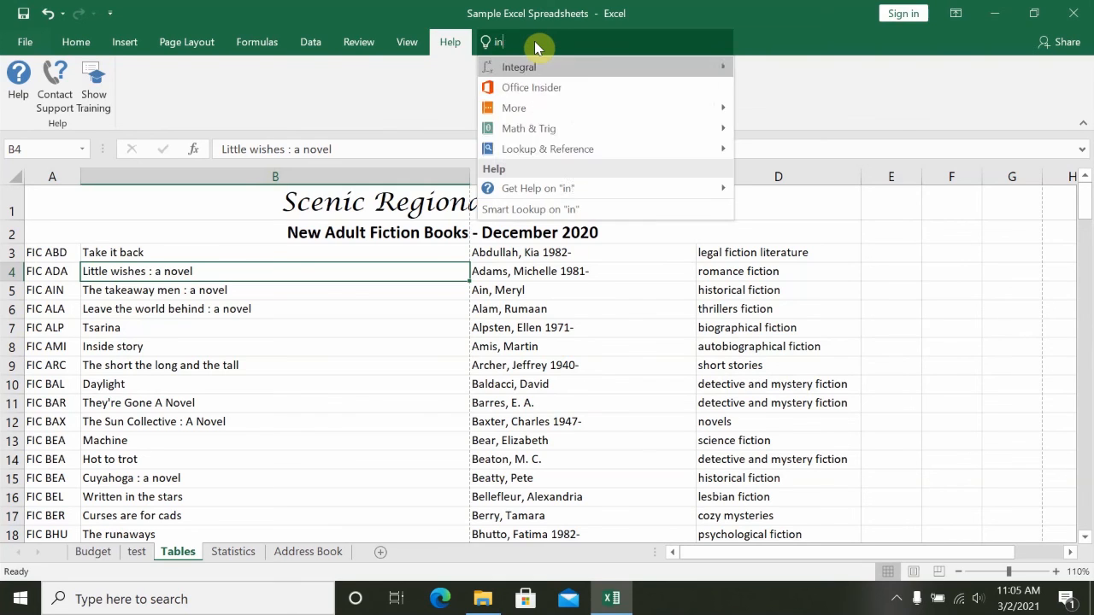
type("sert colum")
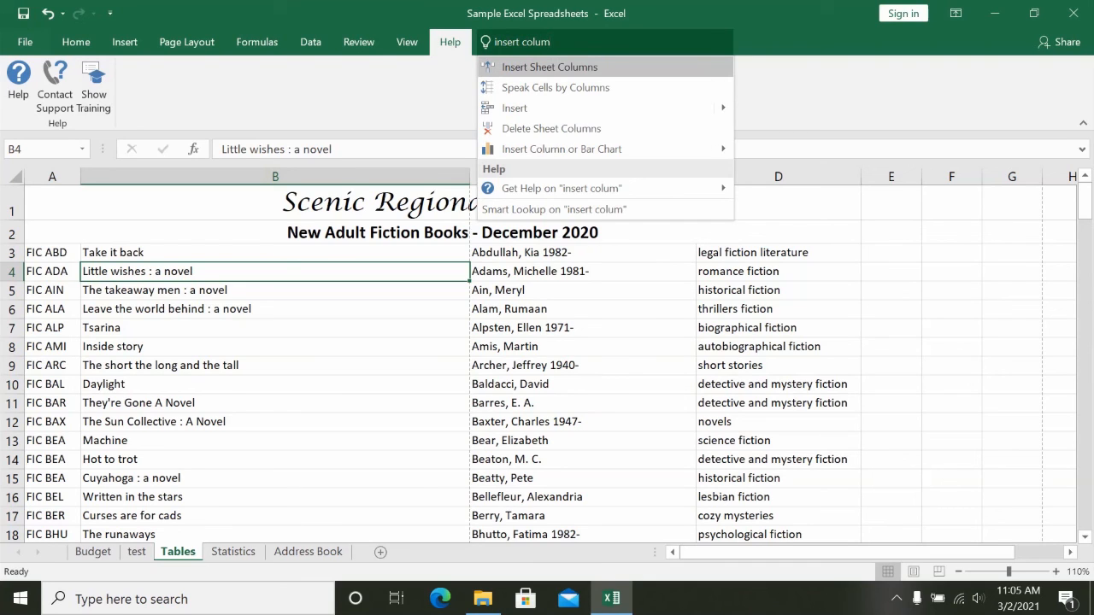
left_click(532, 68)
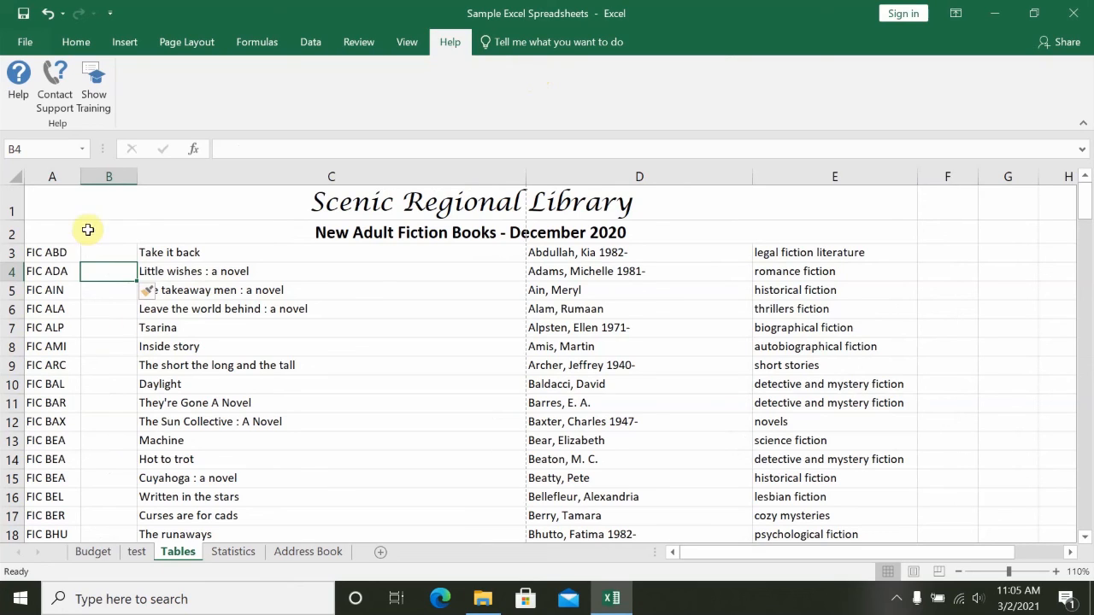
left_click(49, 18)
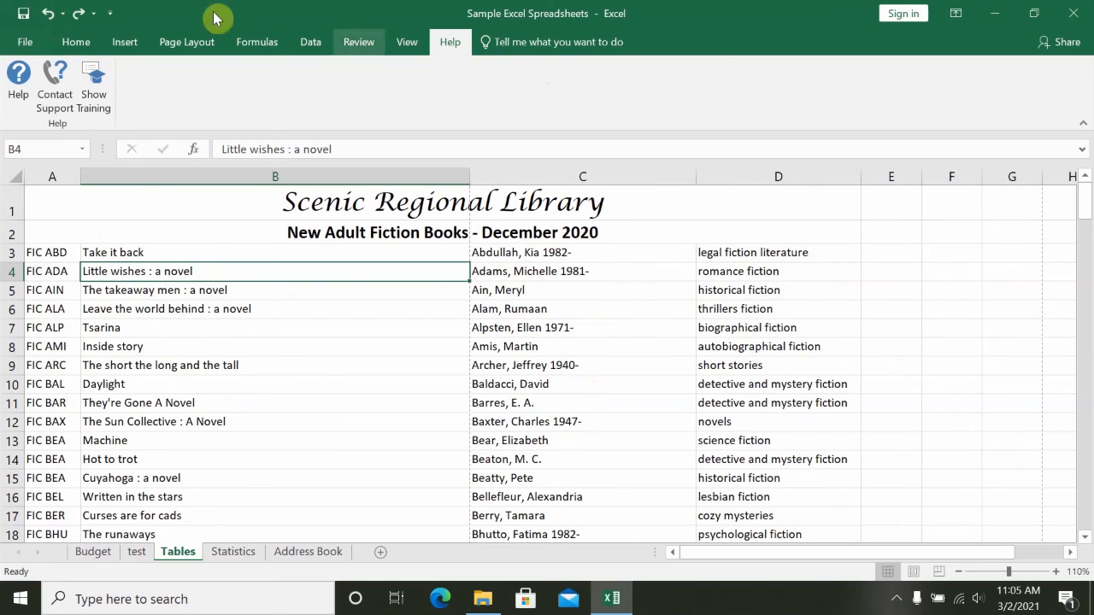
- Make the title "Take it back" in cell B3 bold and undo the formatting
left_click(76, 42)
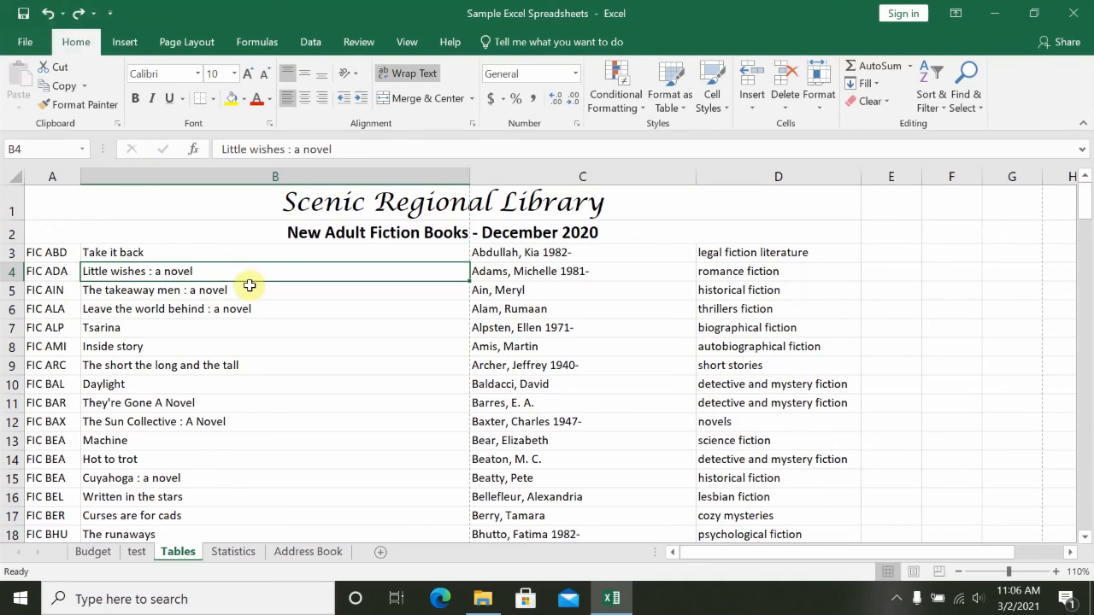
left_click(97, 255)
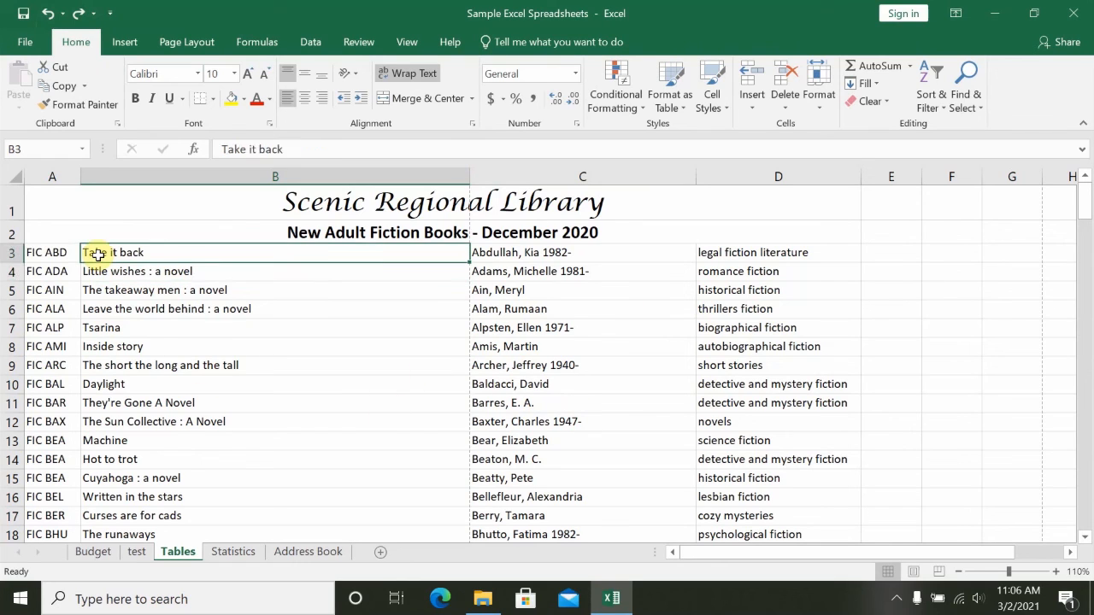
left_click(135, 99)
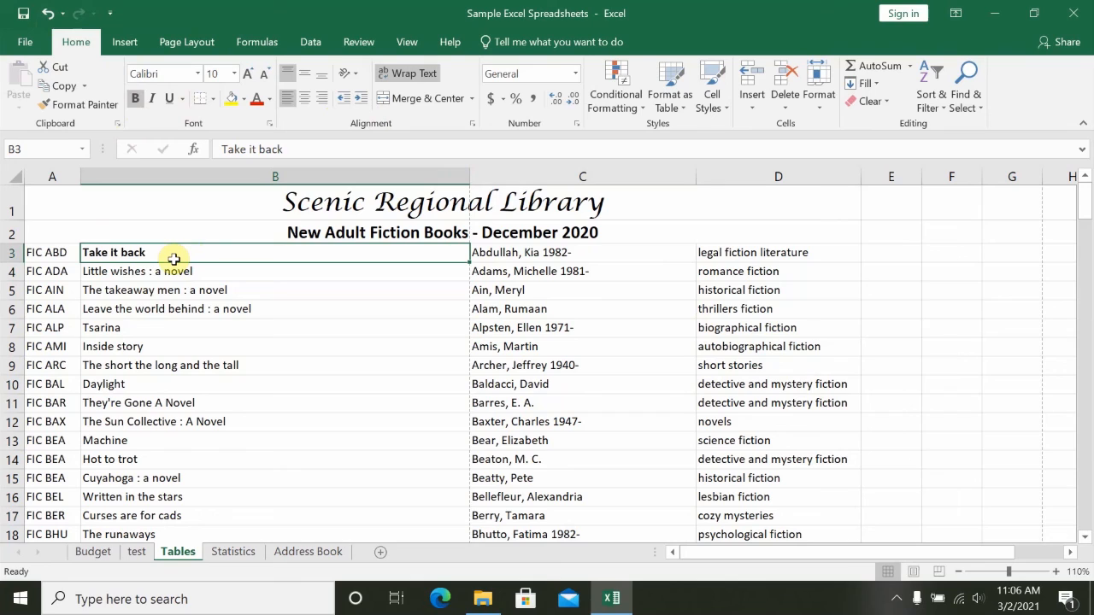
left_click(47, 14)
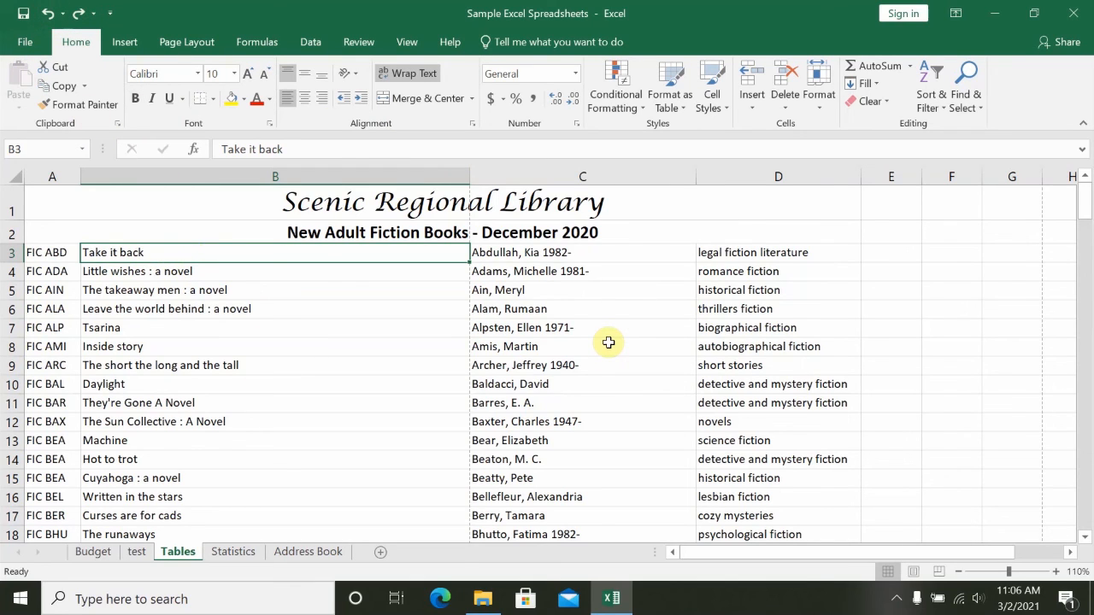